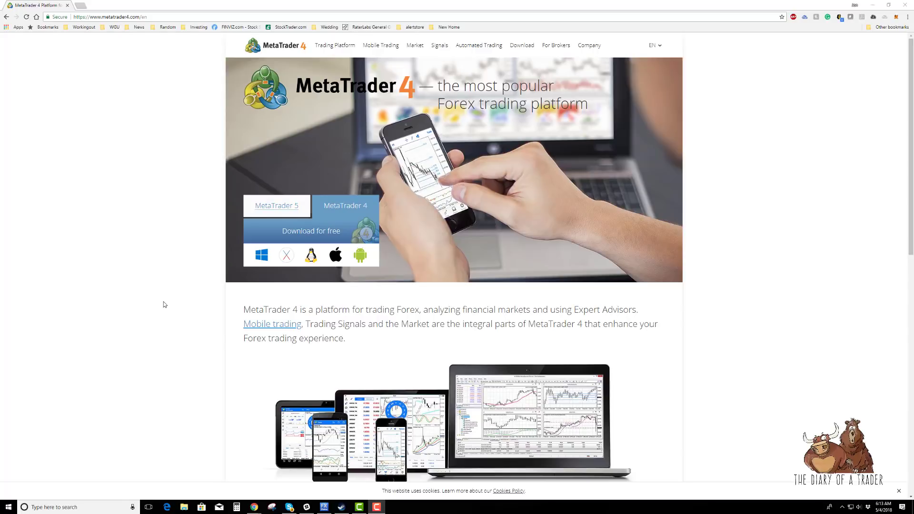
Step: Switch the metatrader4.com download panel to MetaTrader 5, then back to MetaTrader 4
click(271, 206)
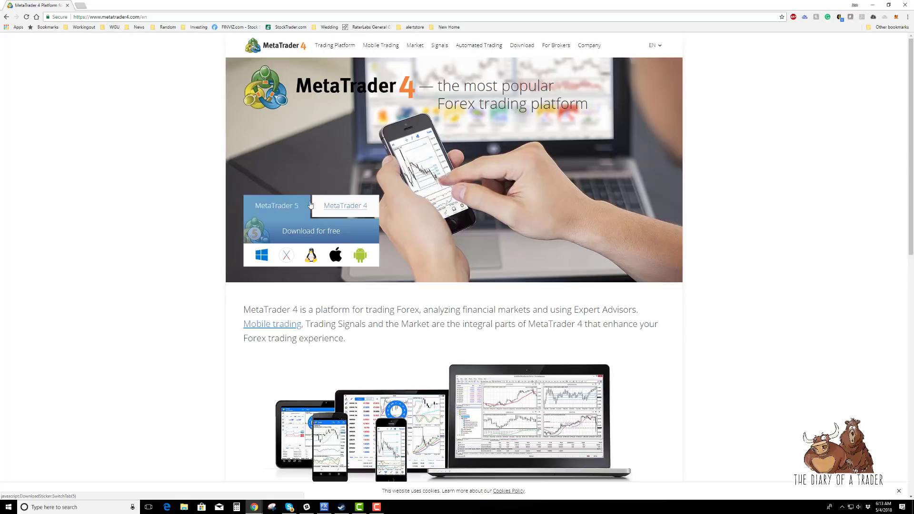
click(339, 208)
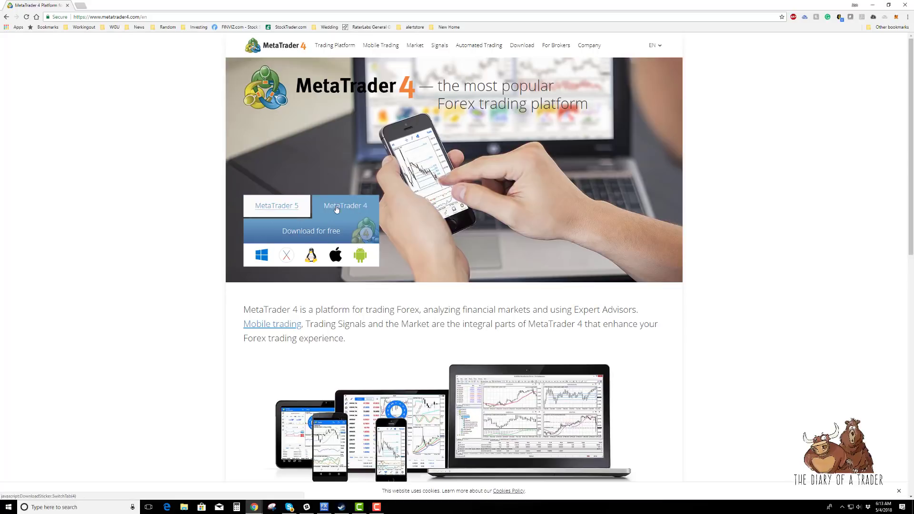
Step: Download and install MetaTrader 5 via mt5setup.exe, then launch the terminal
click(317, 232)
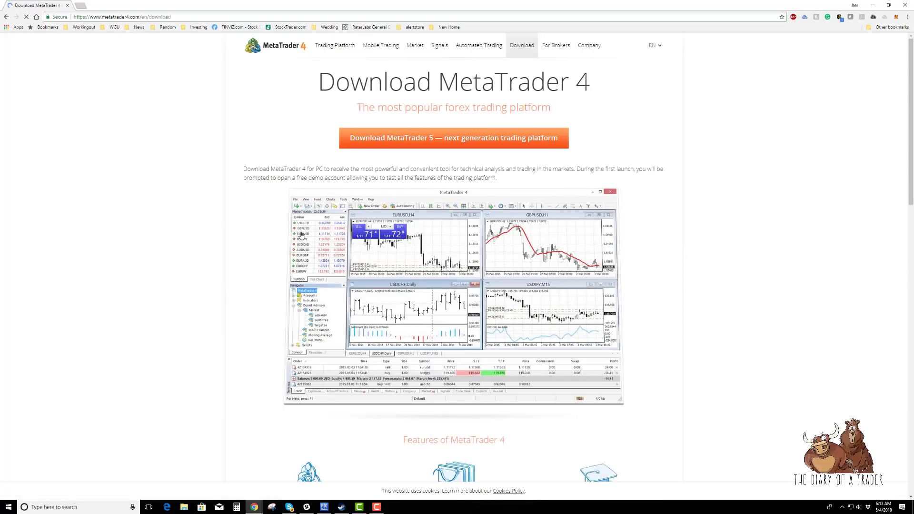
click(455, 141)
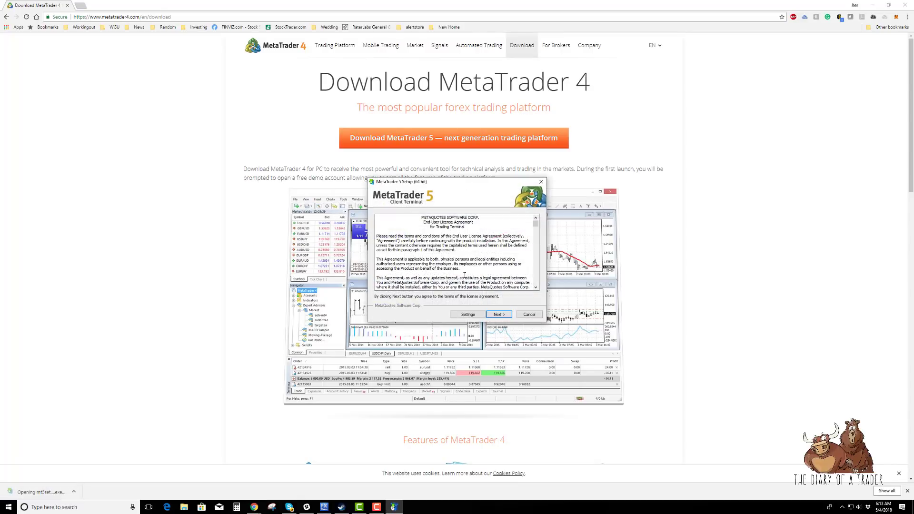
click(502, 314)
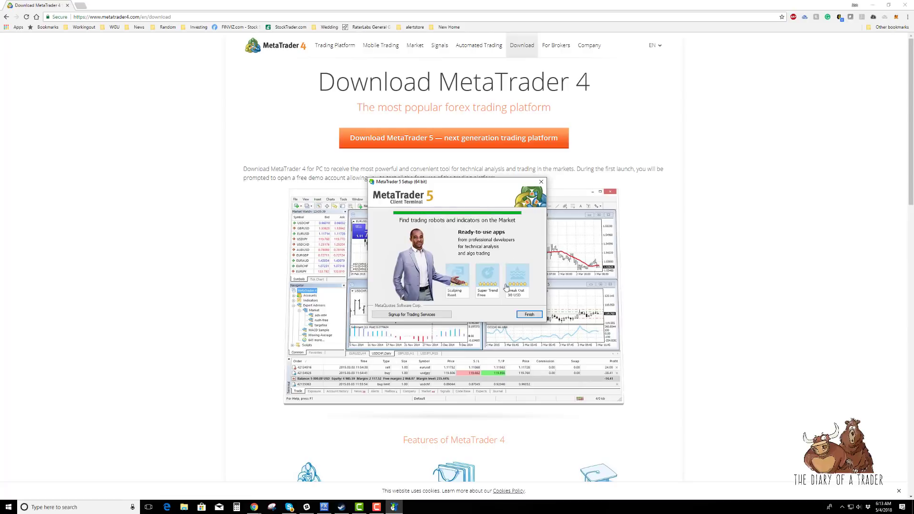
click(530, 316)
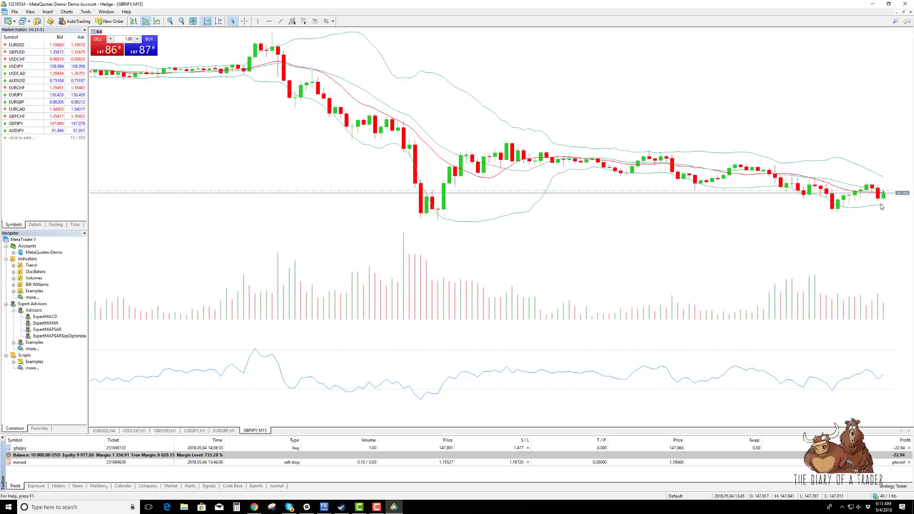
Step: View USDJPY, restore the chart windows, and maximize the GBPJPY chart
click(210, 431)
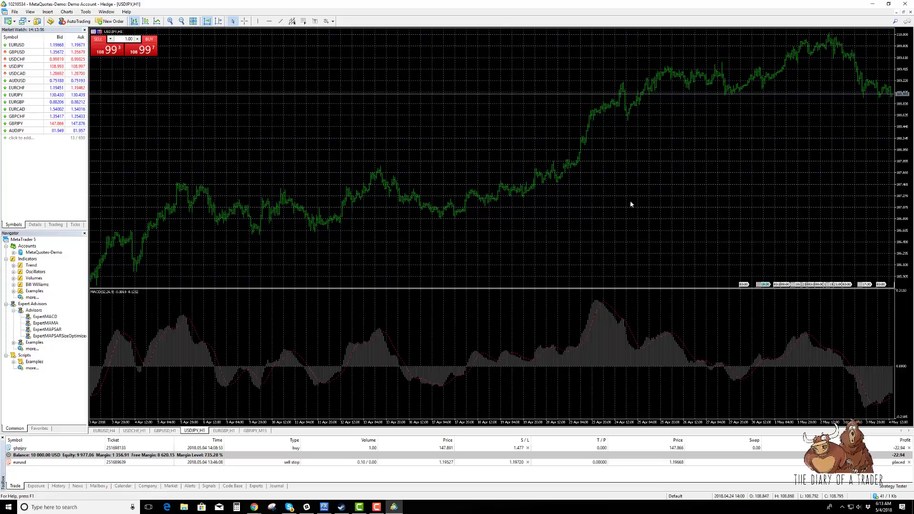
click(902, 15)
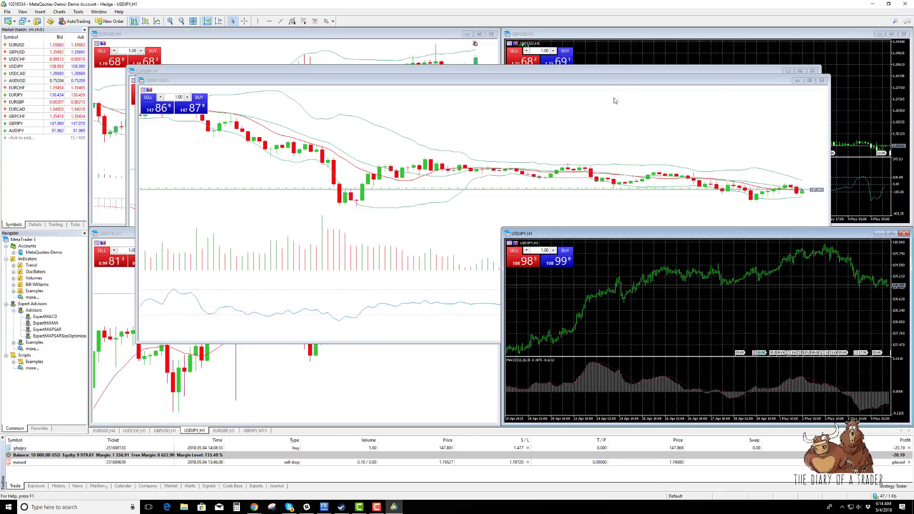
click(671, 40)
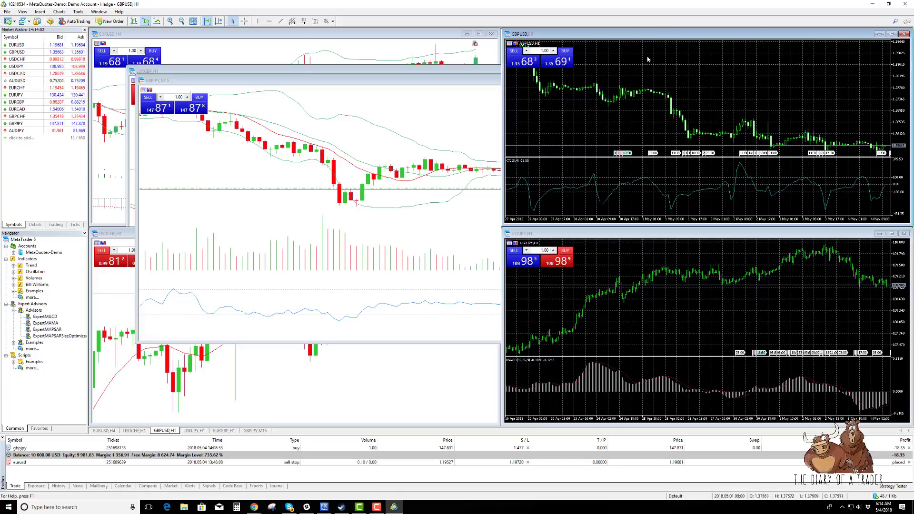
click(439, 77)
click(809, 81)
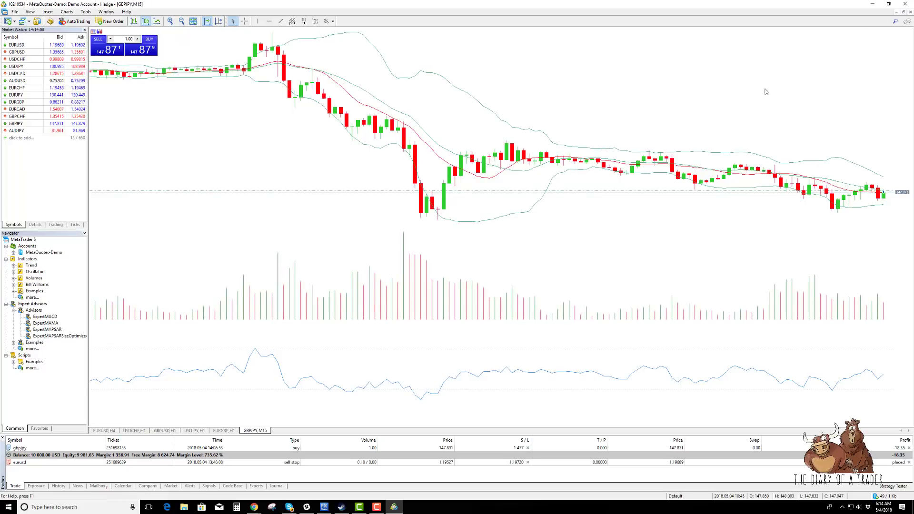
Step: Cycle through the chart tabs to the GBPUSD,H1 chart
click(104, 431)
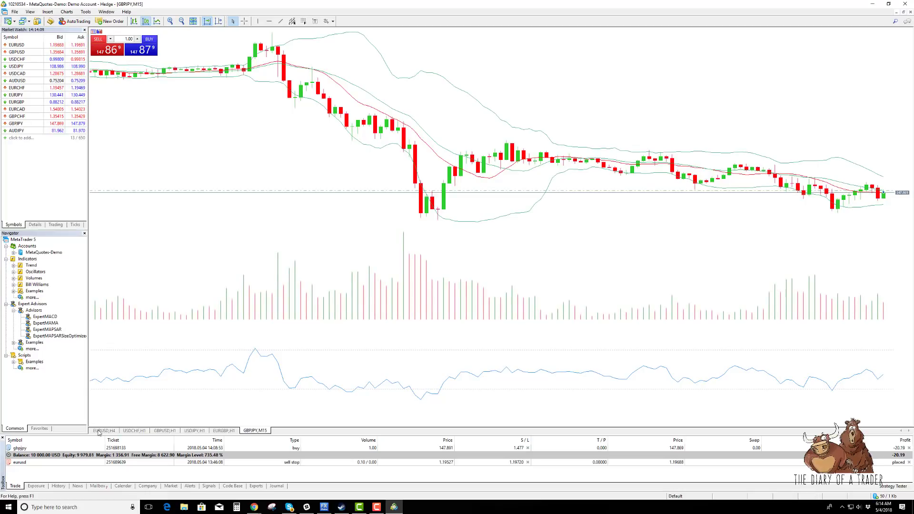
click(134, 431)
click(194, 431)
click(164, 431)
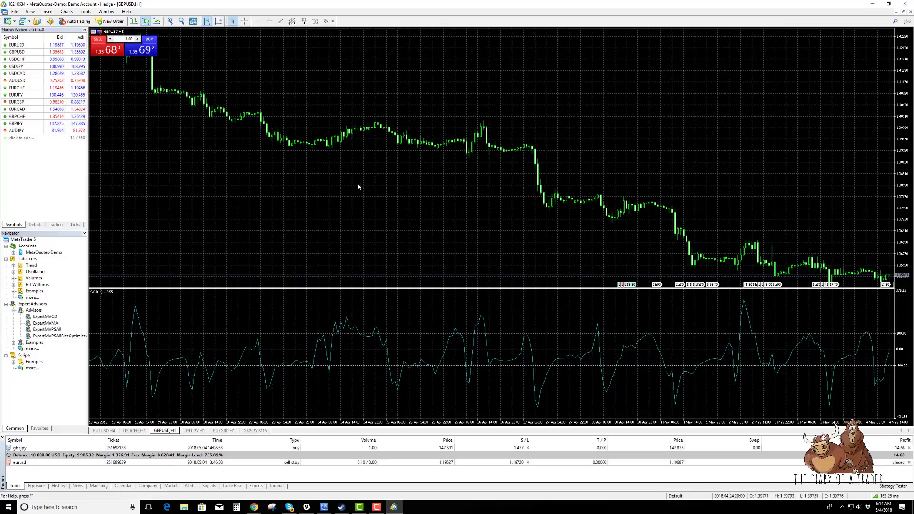
Step: Uncheck 'Show grid' in the GBPUSD H1 chart properties
right_click(371, 180)
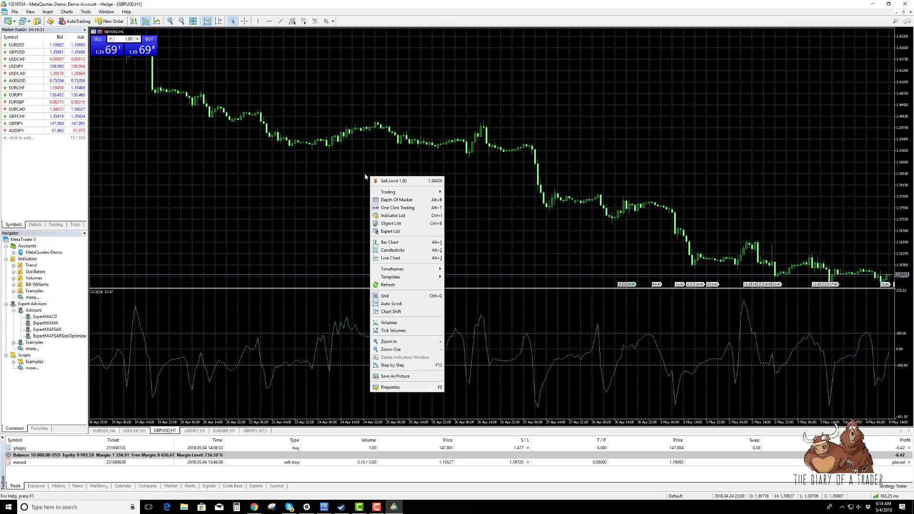
click(390, 387)
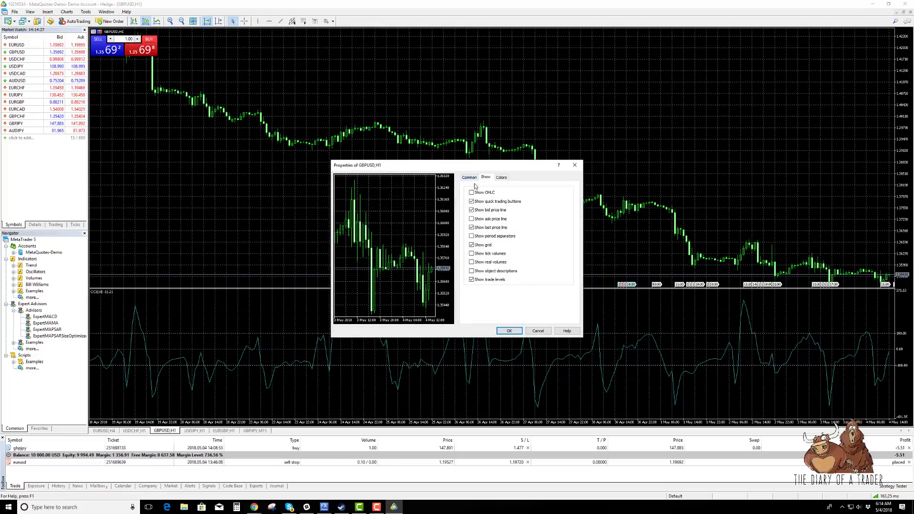
click(471, 245)
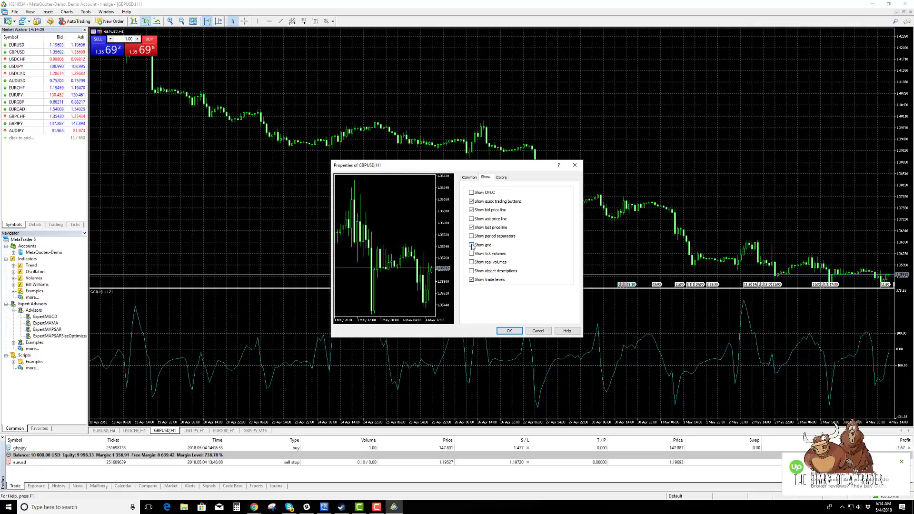
Step: Set the chart background to white and the foreground to black
click(502, 177)
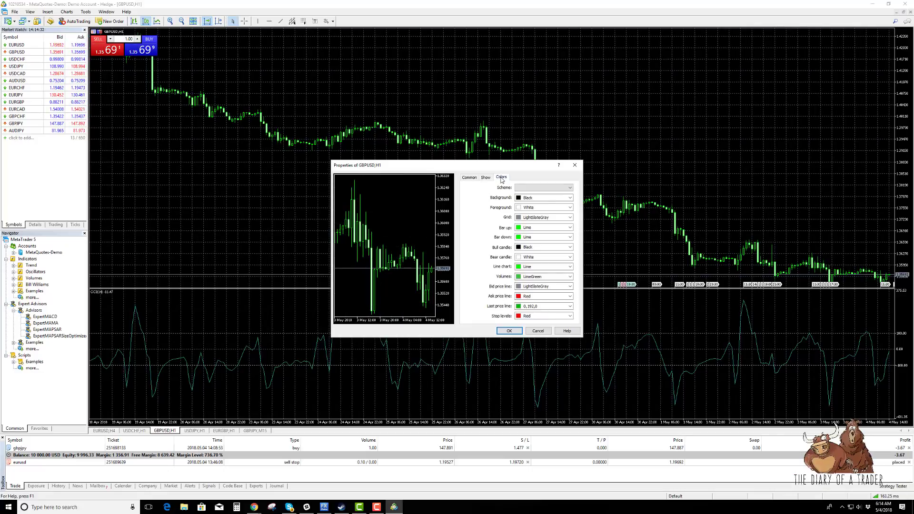
click(569, 198)
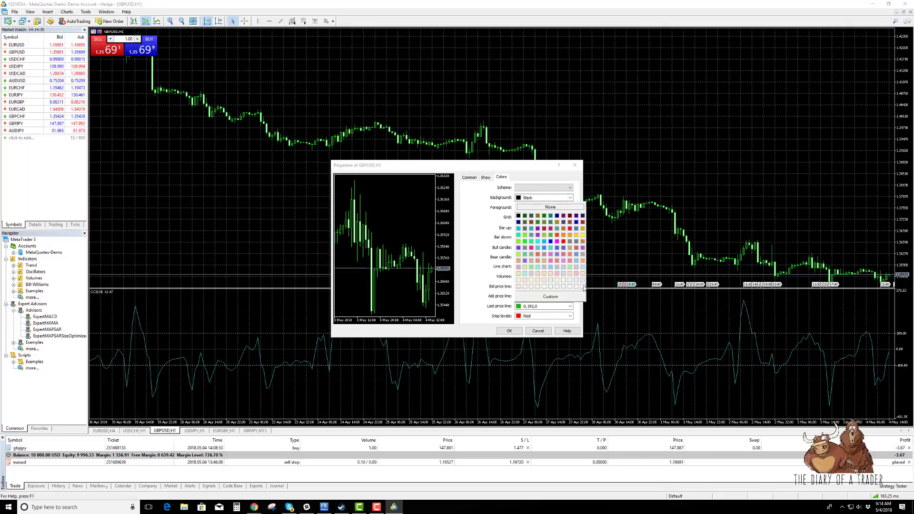
click(585, 292)
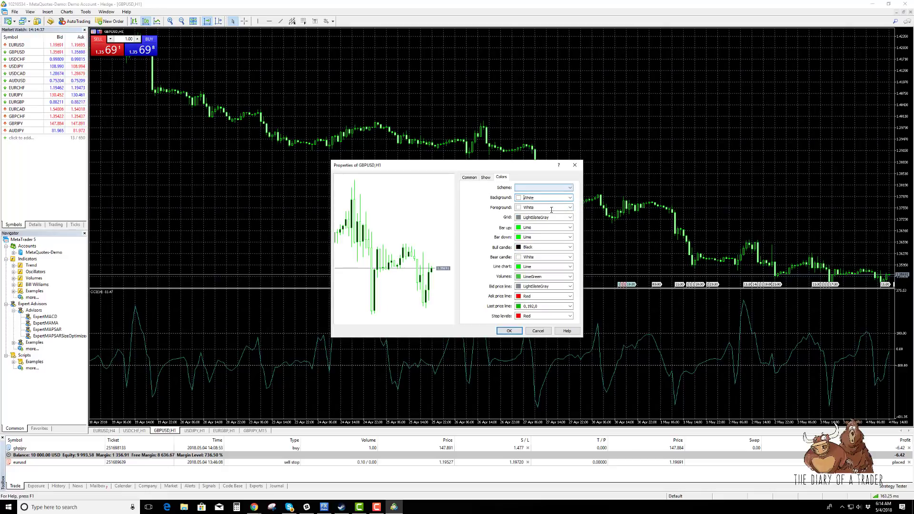
click(570, 207)
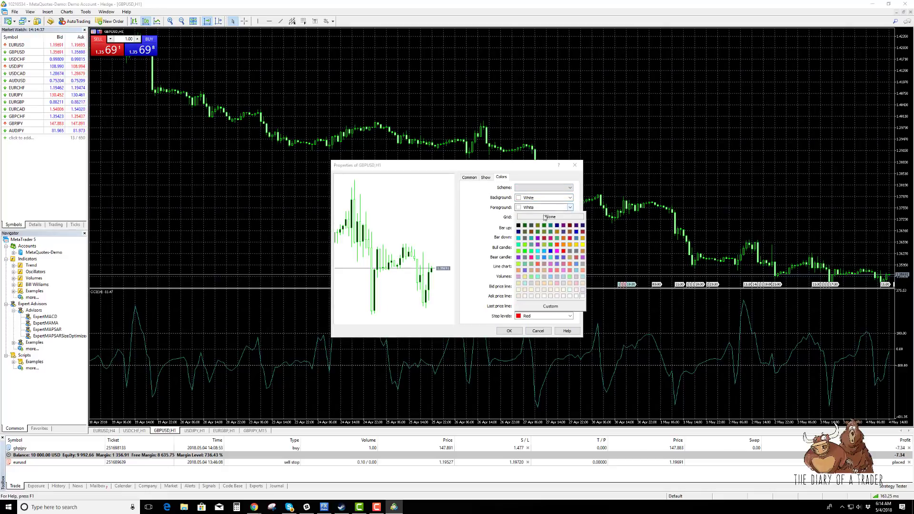
click(519, 226)
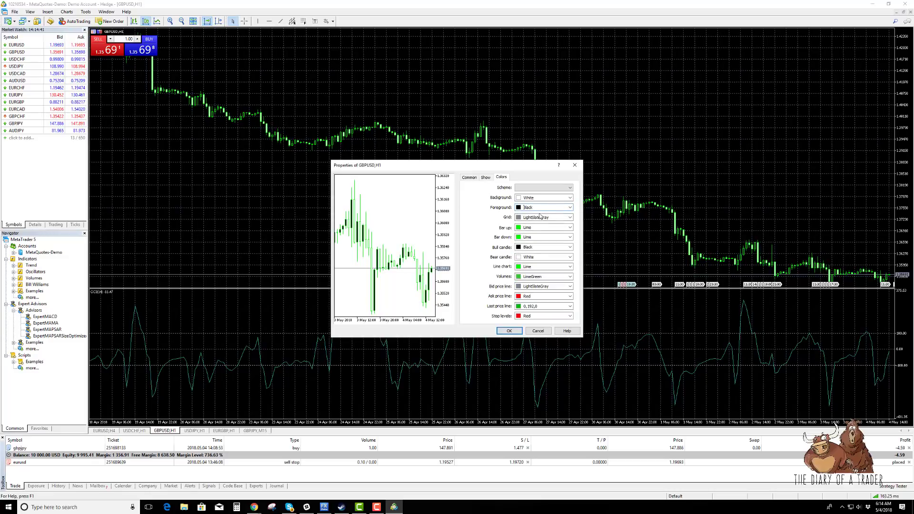
Step: Make rising bars and candles LimeGreen, falling ones red, apply, and shrink the oscillator pane
click(569, 227)
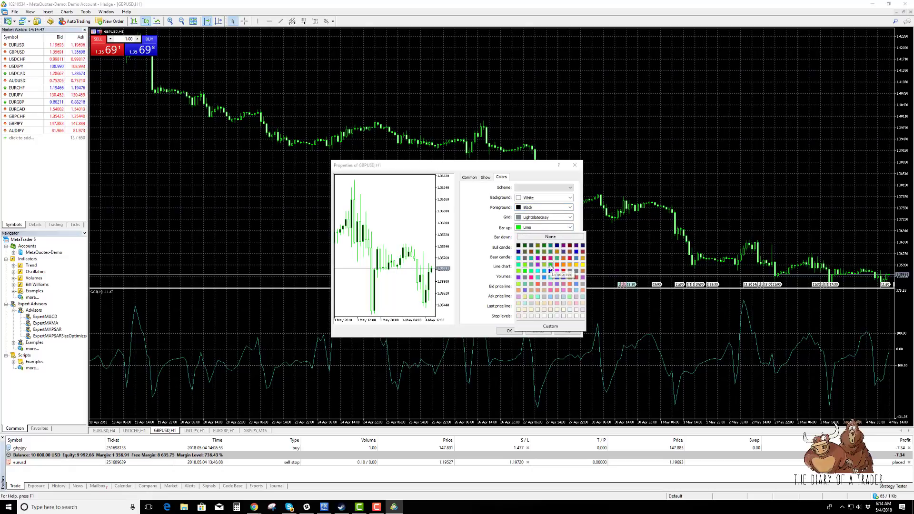
click(552, 268)
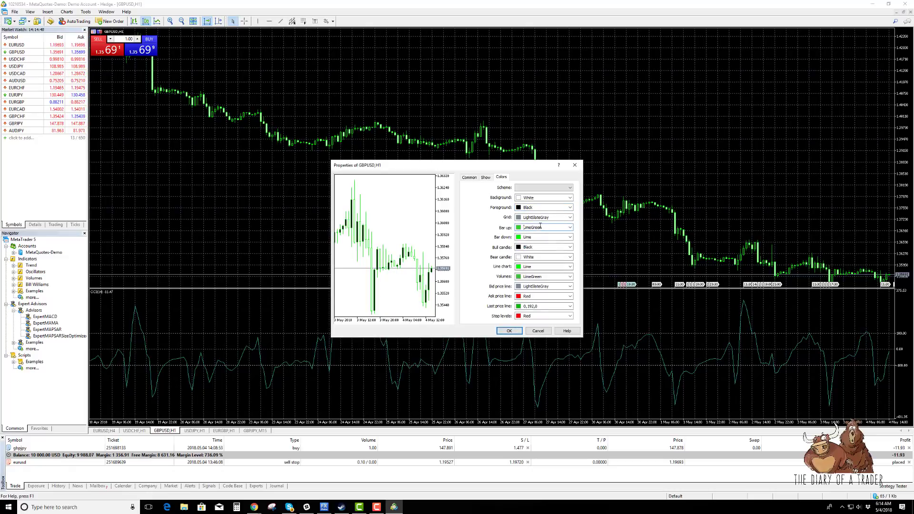
click(569, 238)
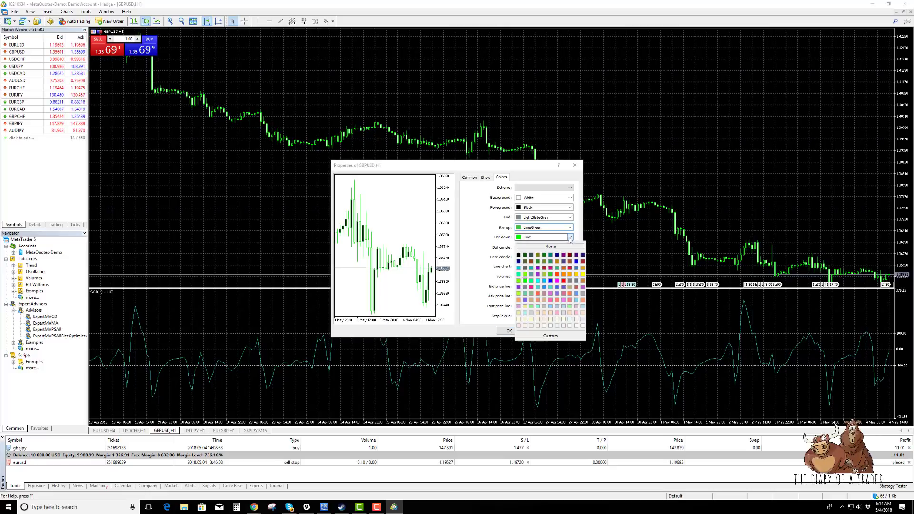
click(561, 283)
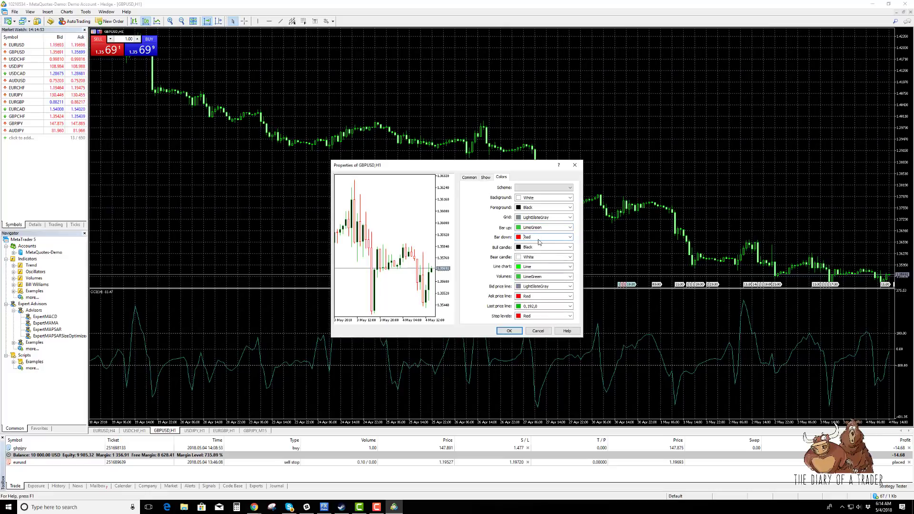
click(569, 257)
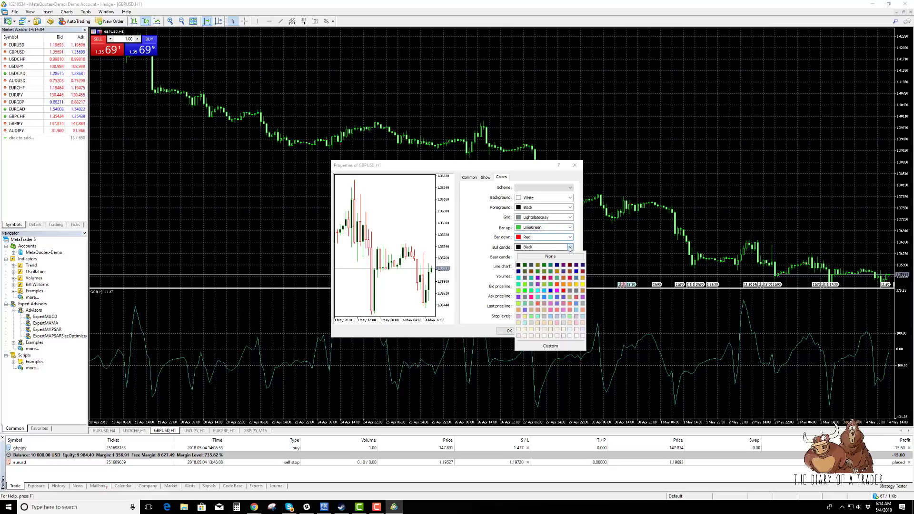
click(553, 285)
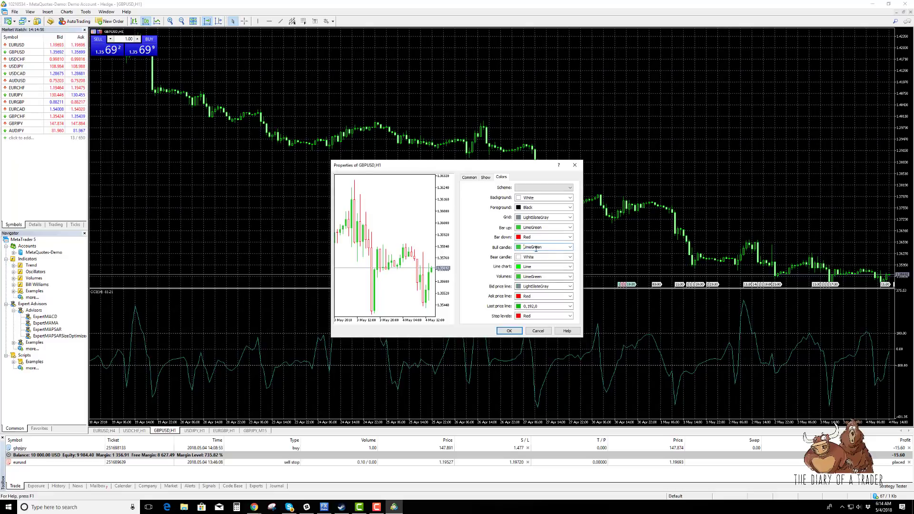
click(569, 258)
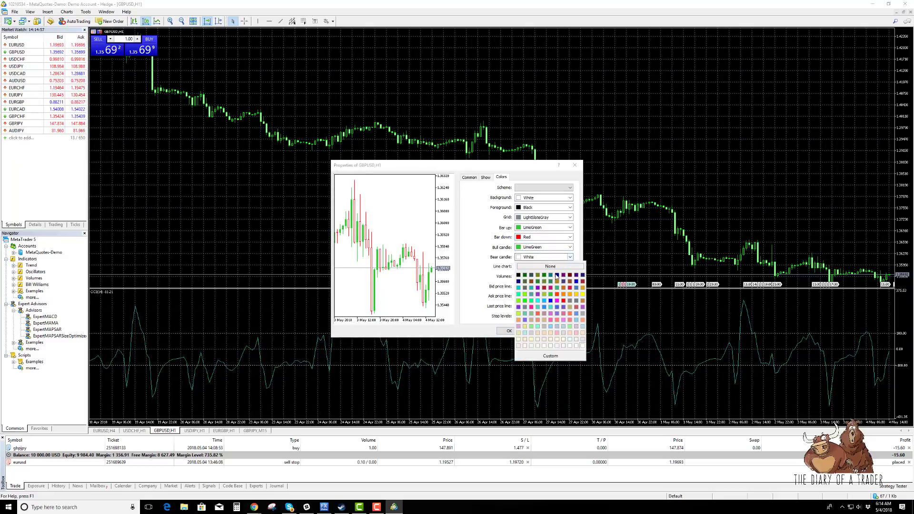
click(565, 303)
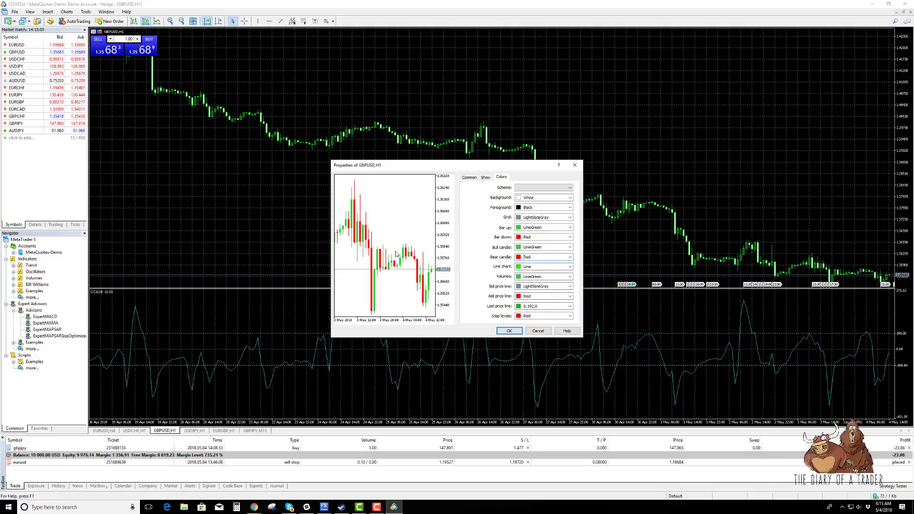
click(510, 332)
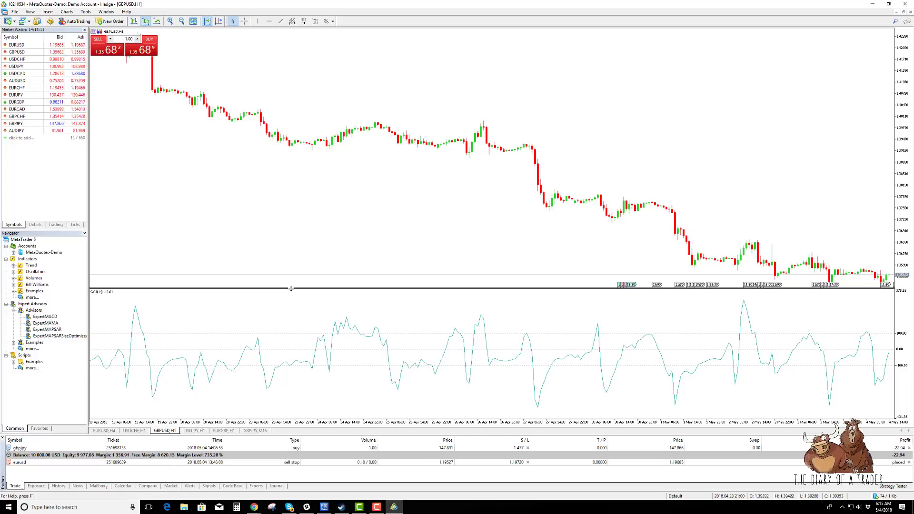
drag(290, 290, 290, 337)
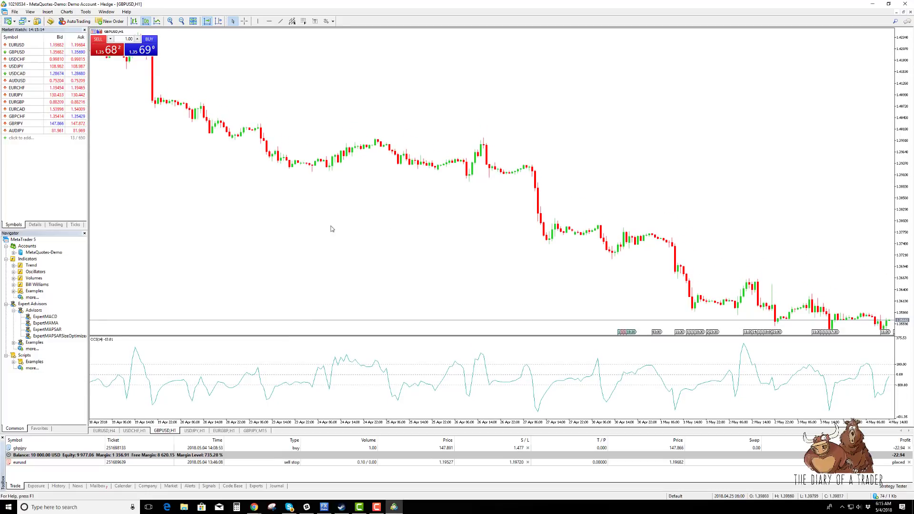
Step: Save the chart as template 'newtemplate', overwriting the existing file
right_click(335, 202)
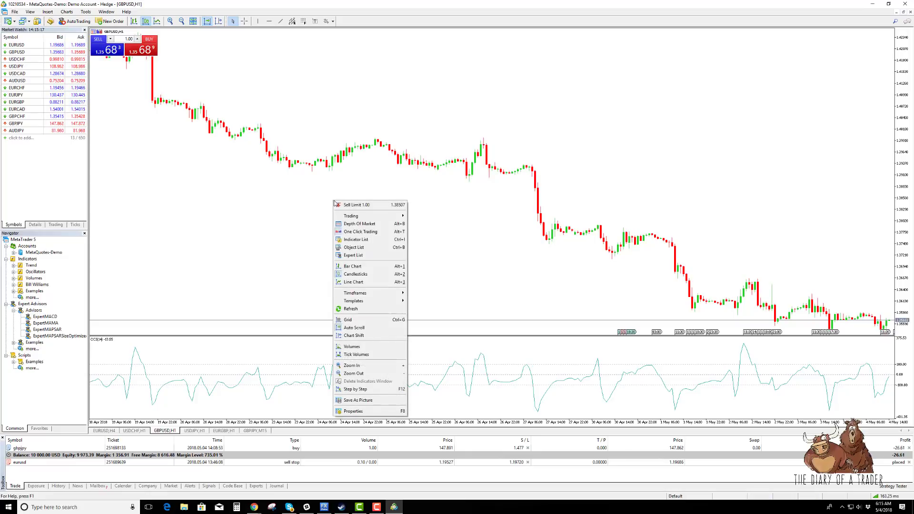
right_click(294, 197)
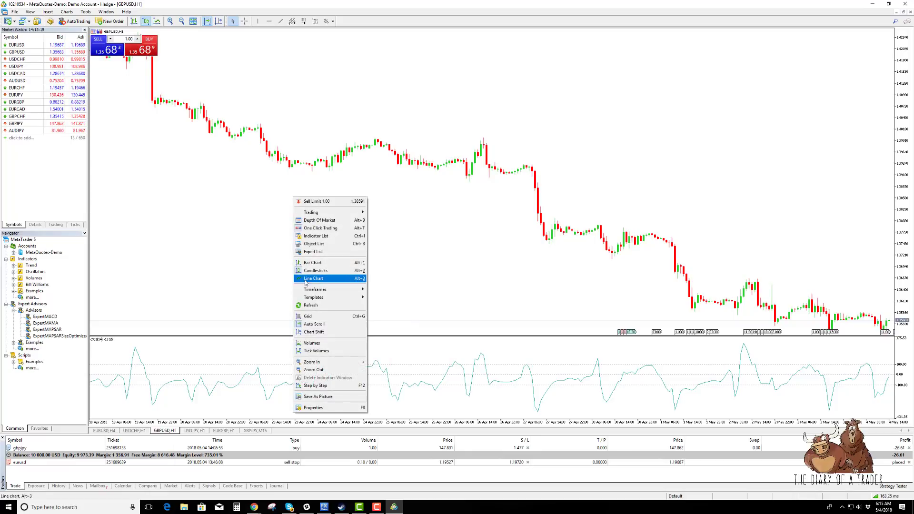
mouse_move(328, 297)
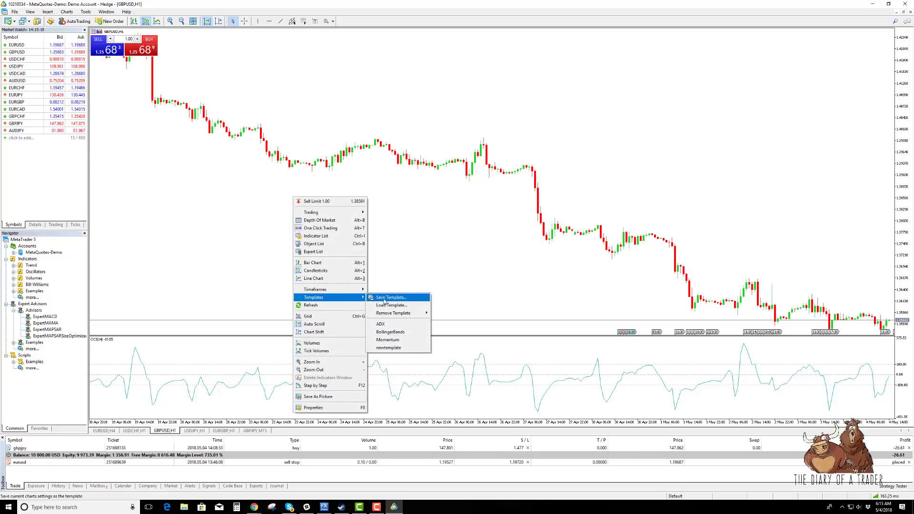
click(390, 297)
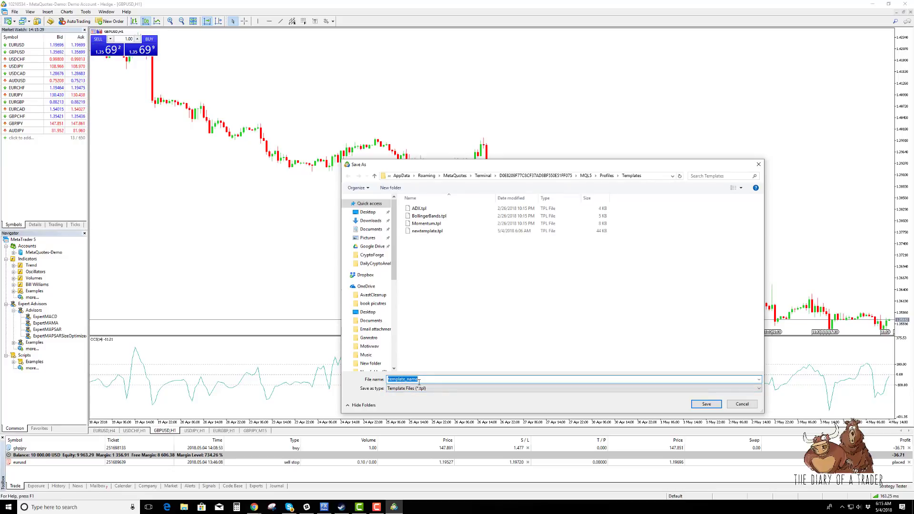
text(newte)
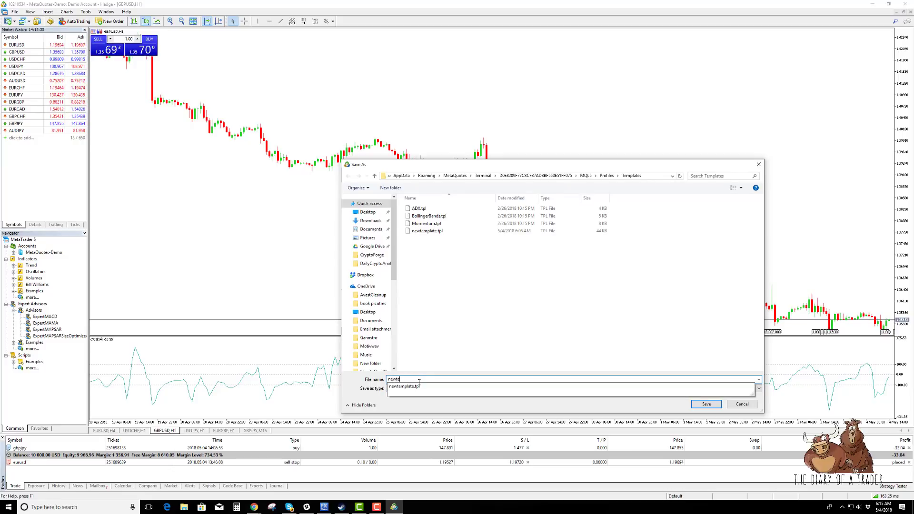
text(mplate)
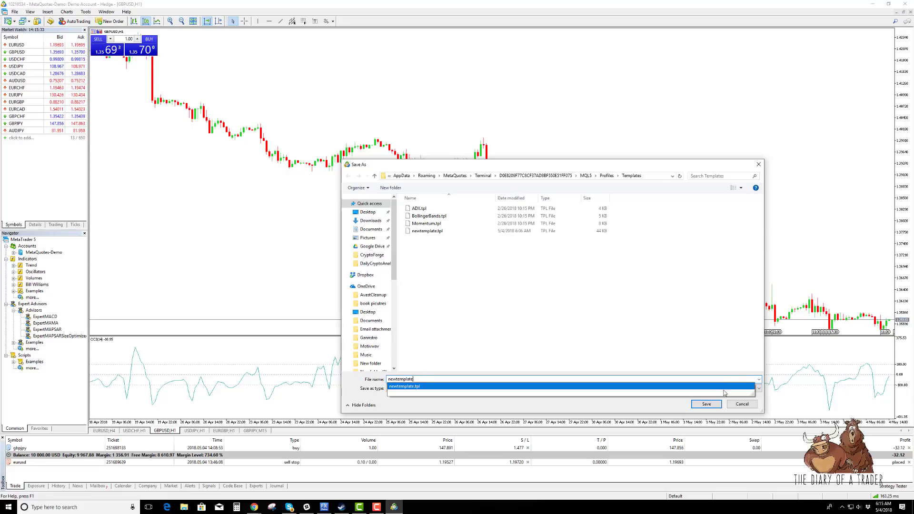
key(Return)
click(475, 254)
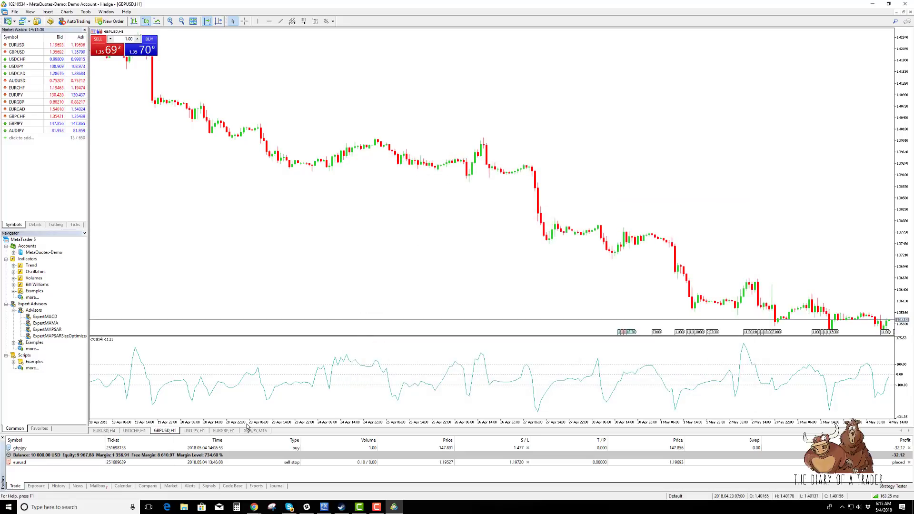
Step: Open a new chart window for AUDJPY from Market Watch
click(16, 131)
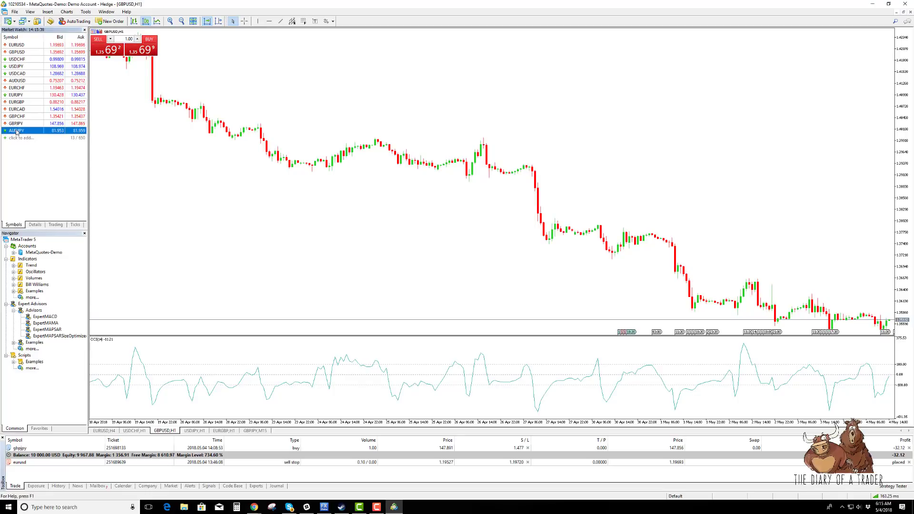
right_click(14, 131)
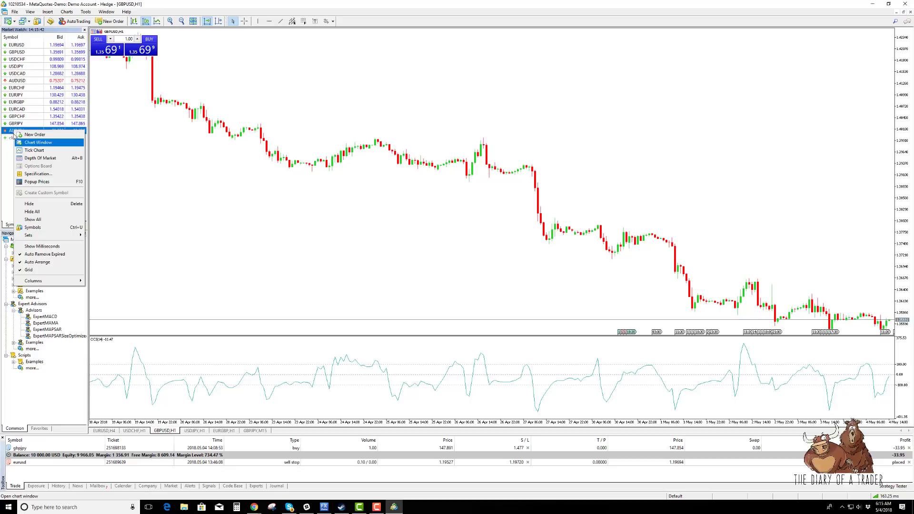
right_click(9, 129)
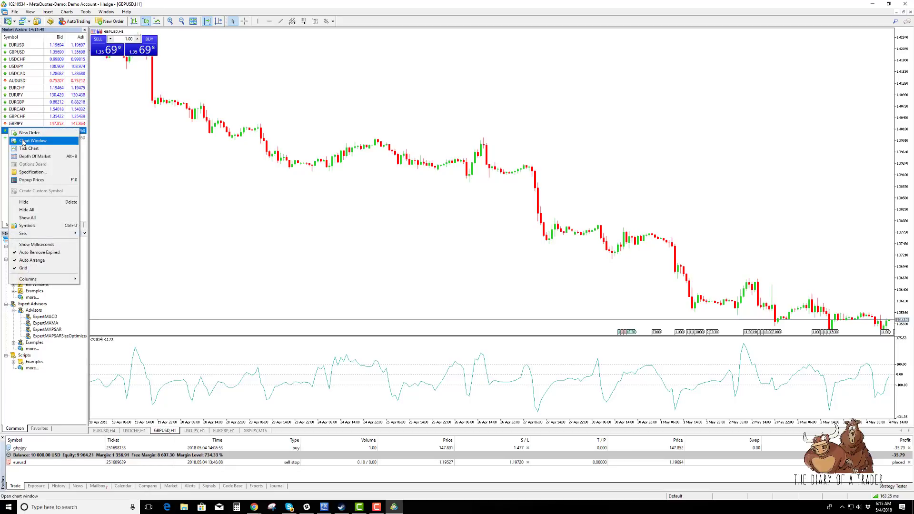
click(28, 141)
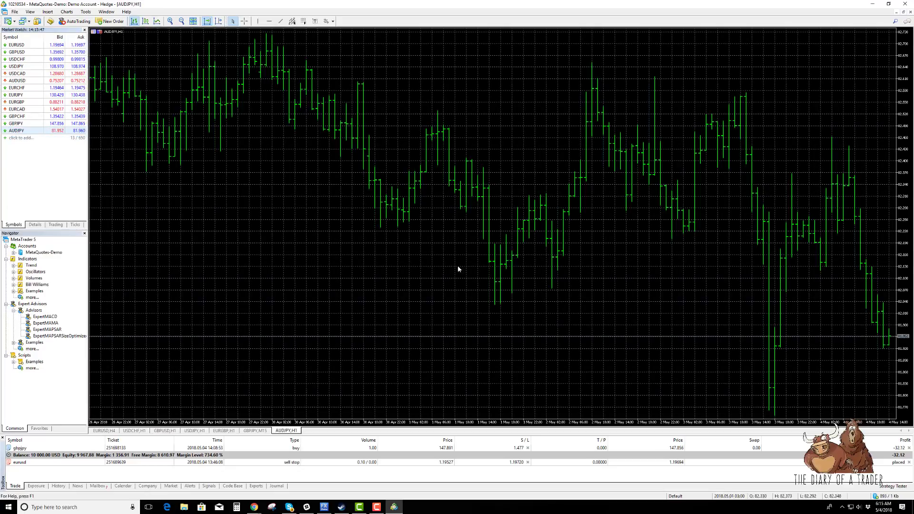
Step: Load the newtemplate.tpl template onto the AUDJPY chart
right_click(334, 266)
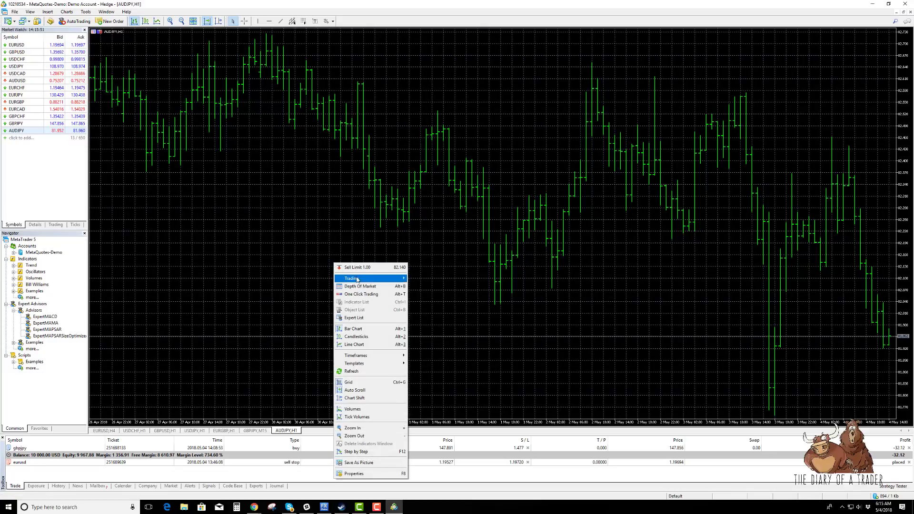
right_click(260, 302)
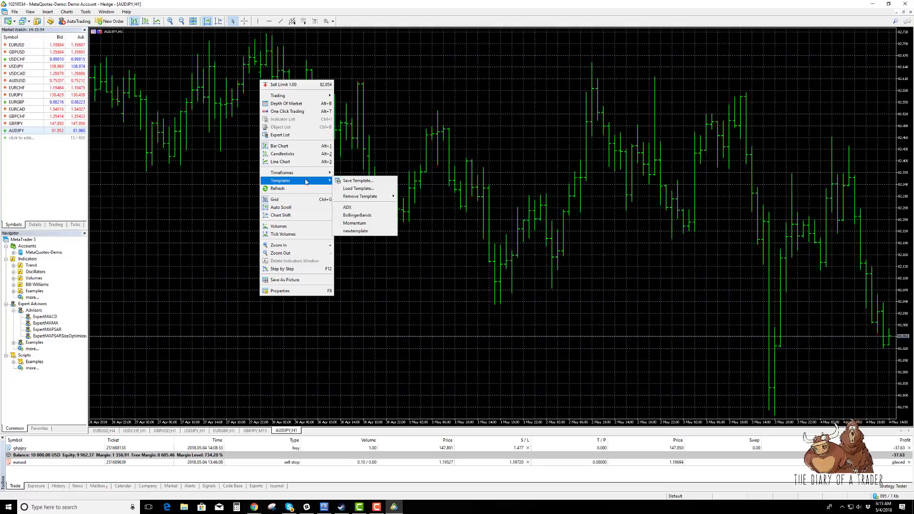
mouse_move(282, 180)
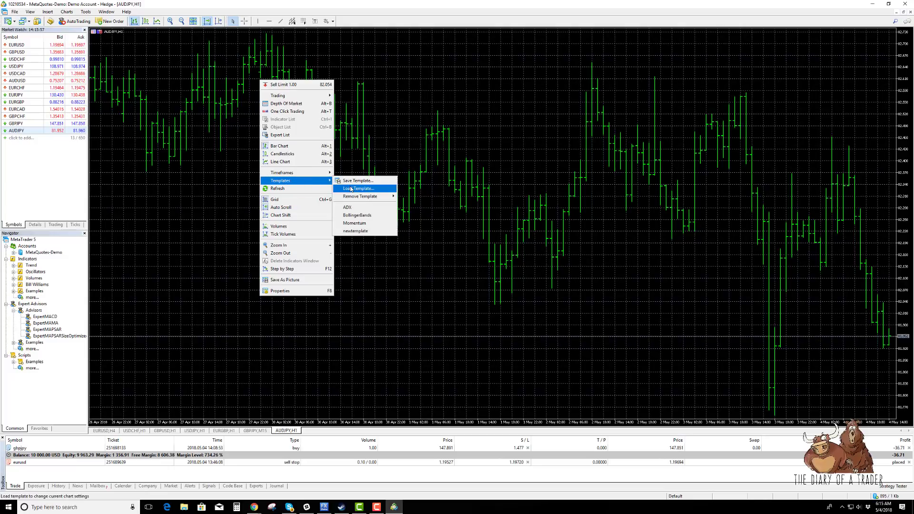
click(350, 188)
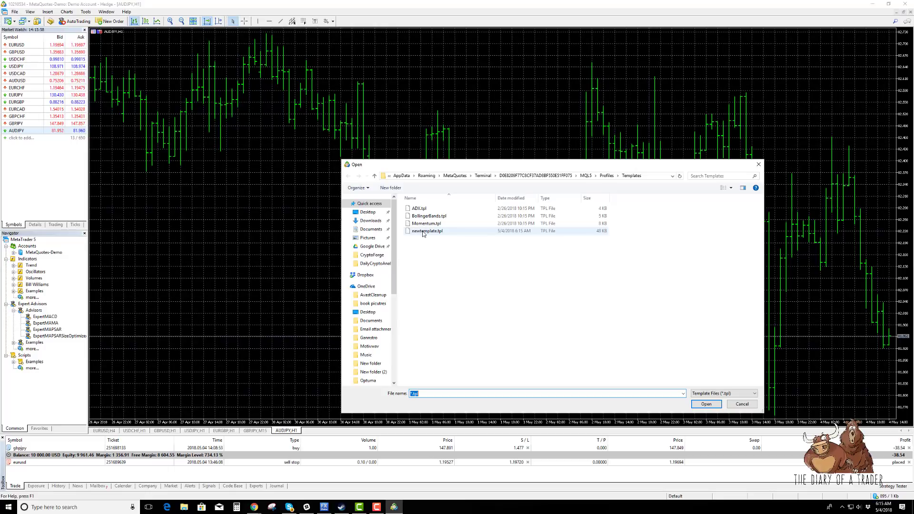
double_click(424, 233)
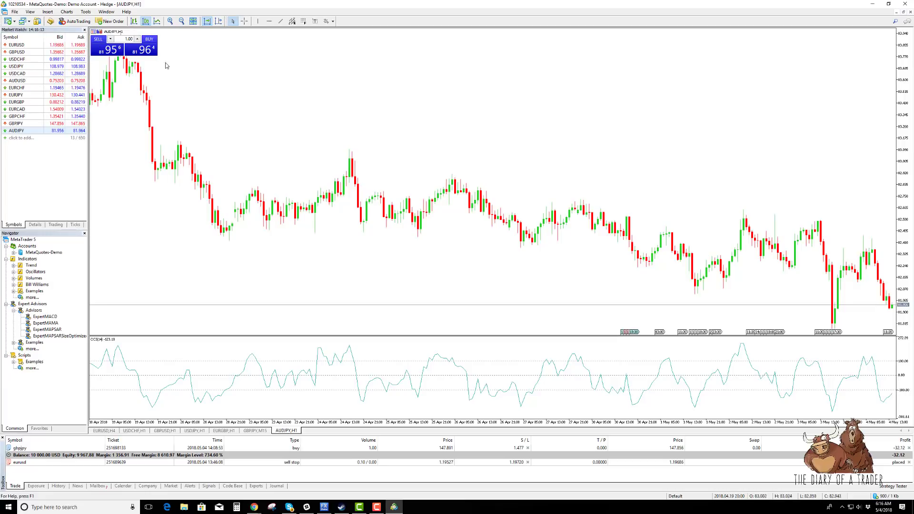
right_click(304, 143)
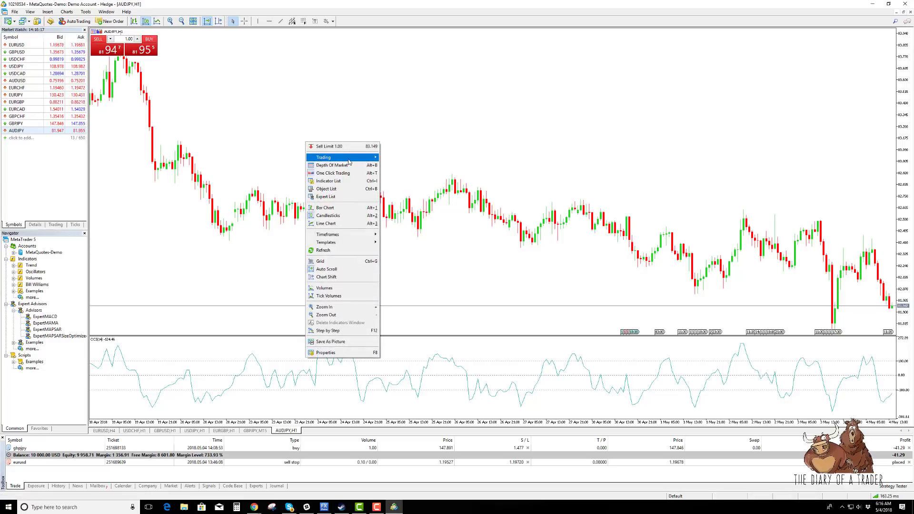
mouse_move(343, 157)
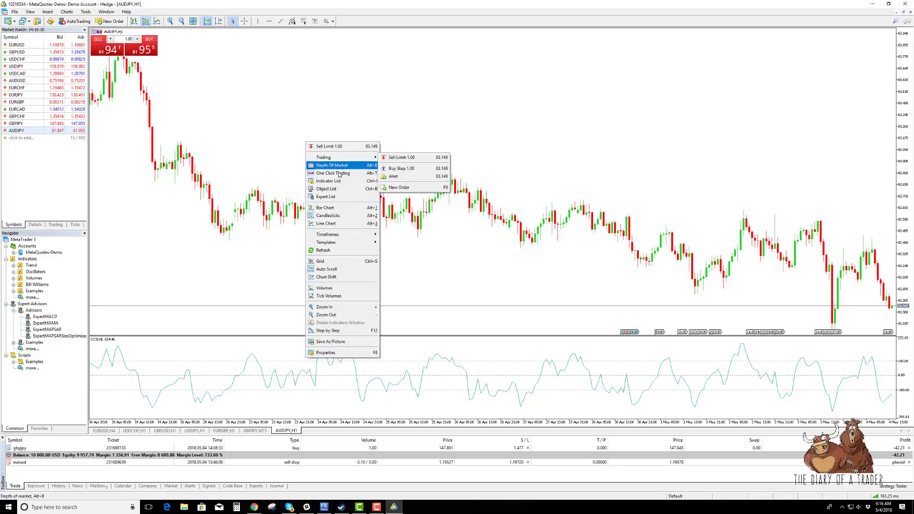
click(332, 174)
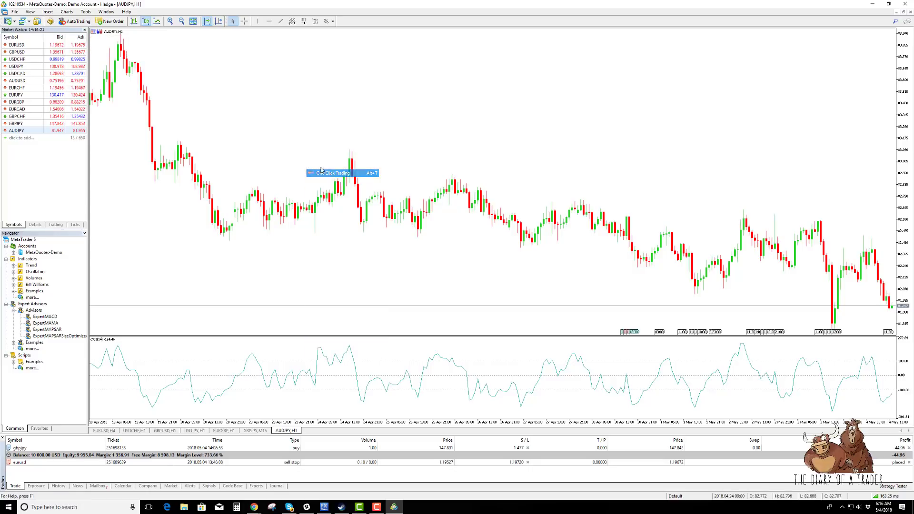
right_click(236, 121)
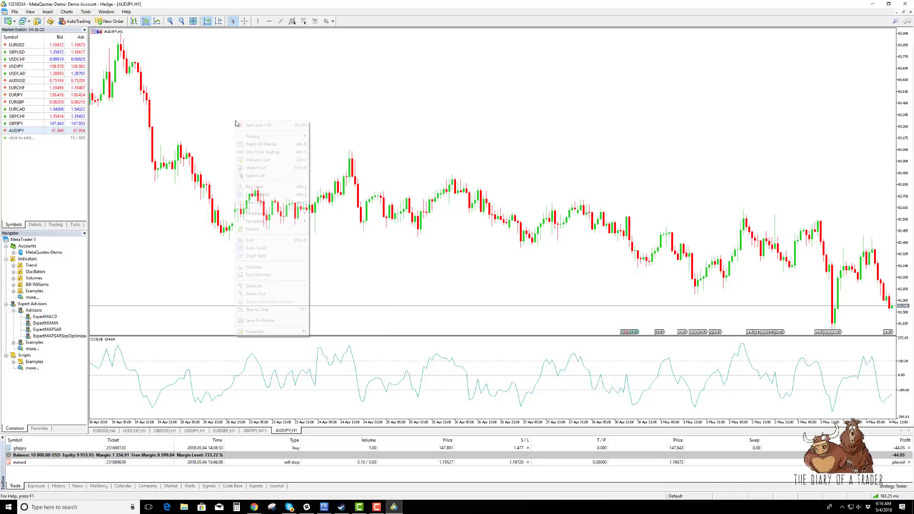
click(262, 151)
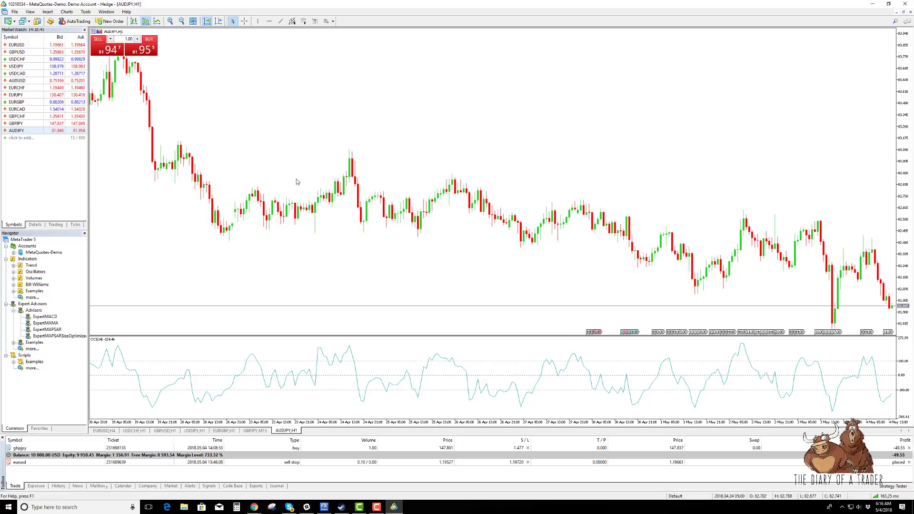
Step: Buy 1 lot of AUDJPY at 81.954
click(134, 50)
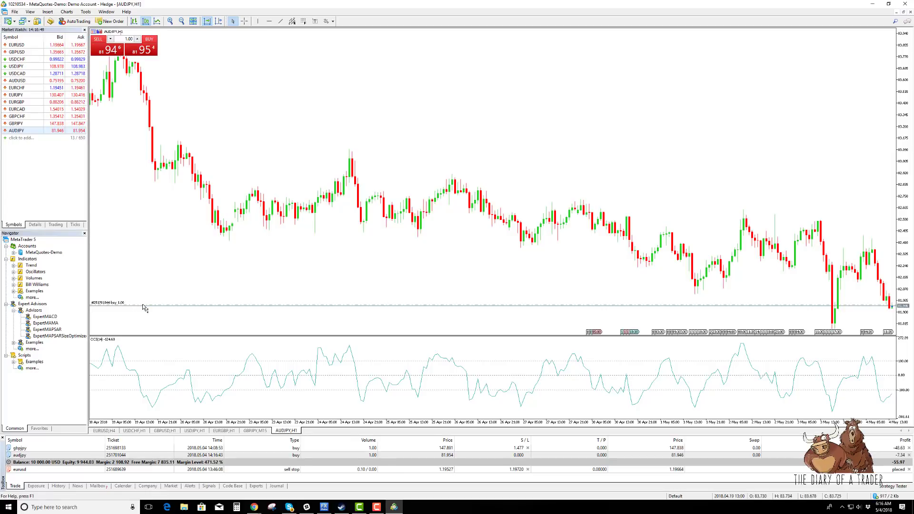
right_click(274, 308)
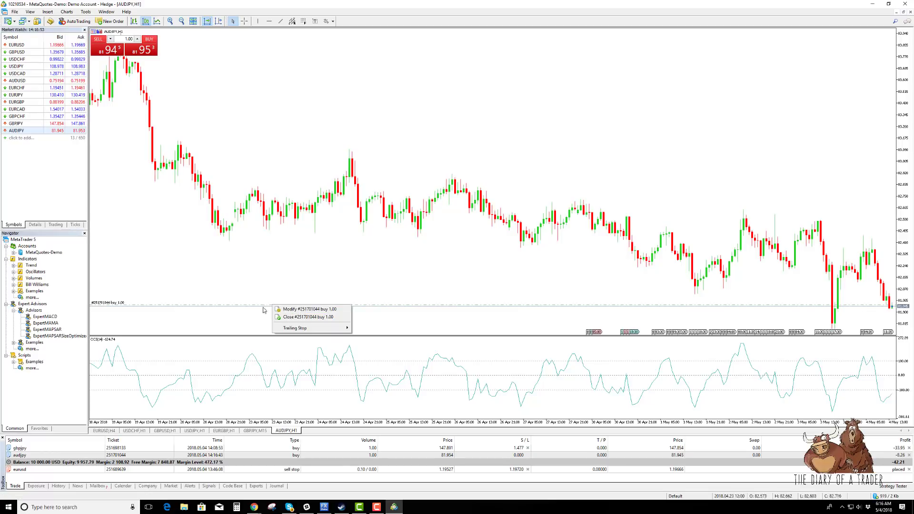
click(263, 310)
right_click(256, 307)
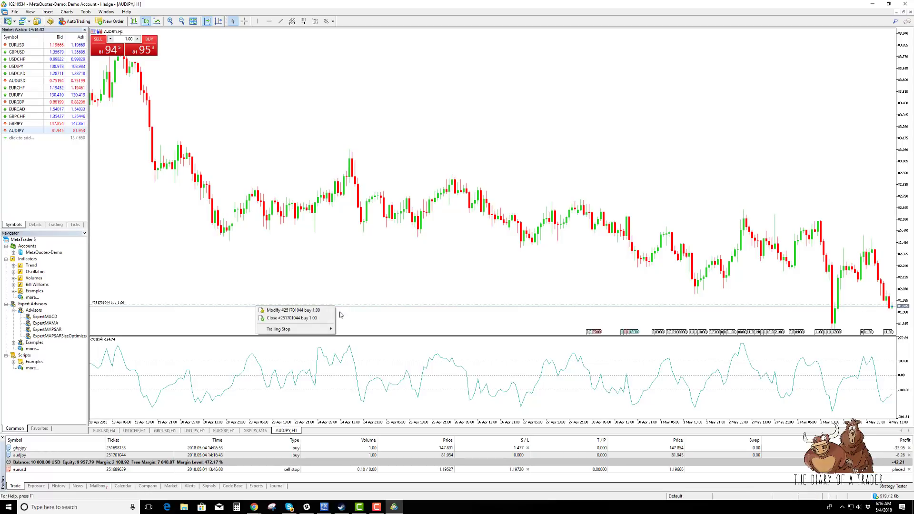
Step: Set the position's stop loss to 81.810, then drag it to 81.772
click(296, 311)
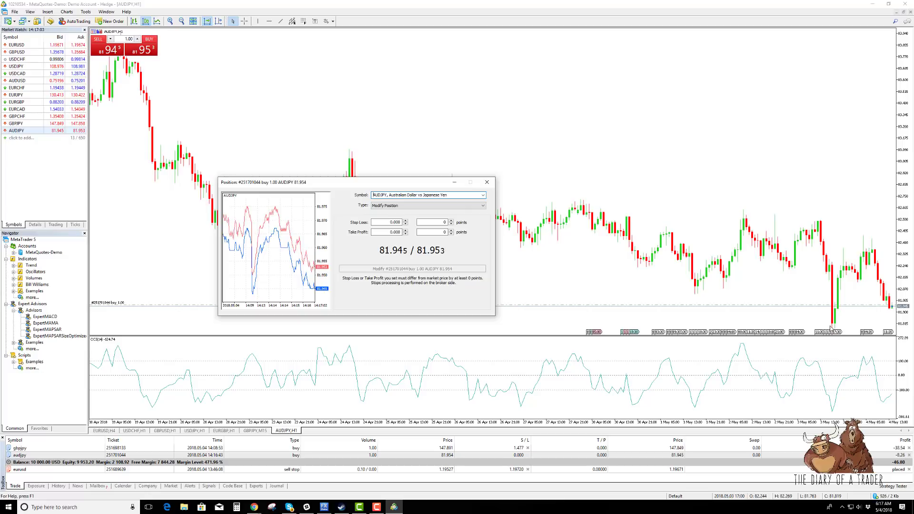
double_click(392, 222)
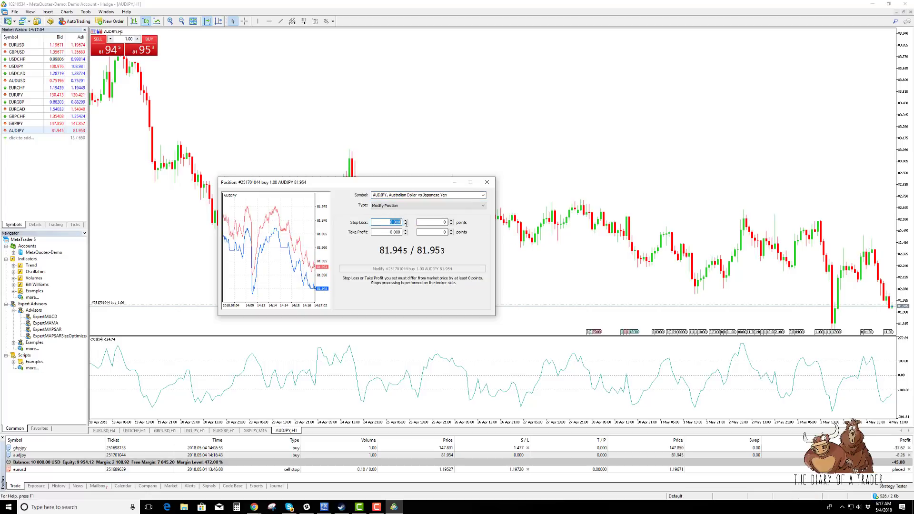
text(81)
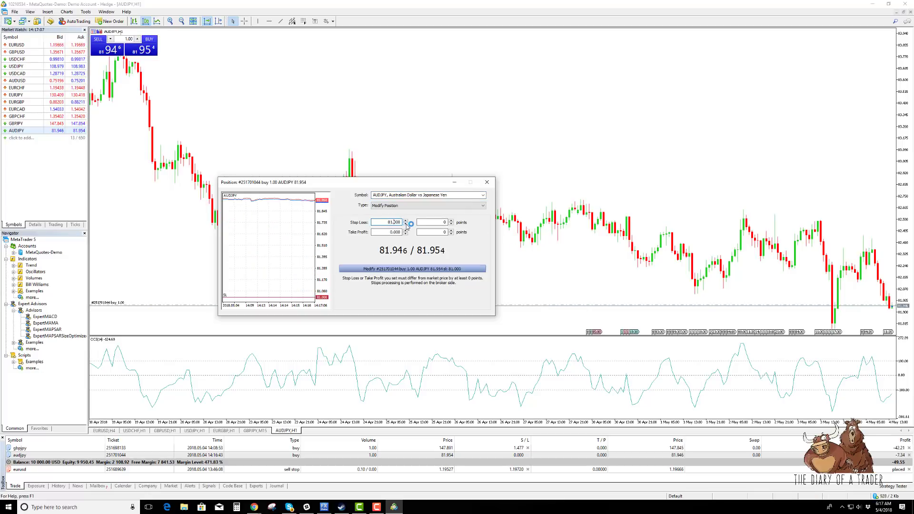
text(.81)
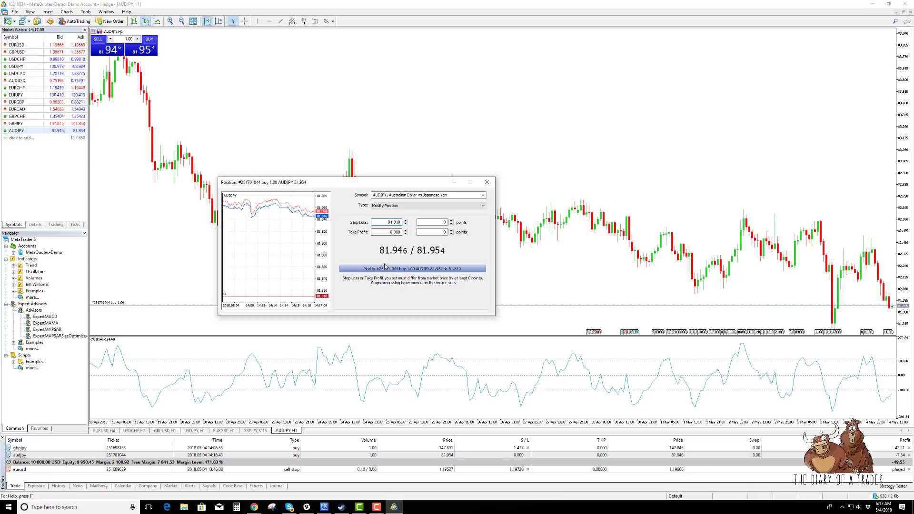
click(403, 270)
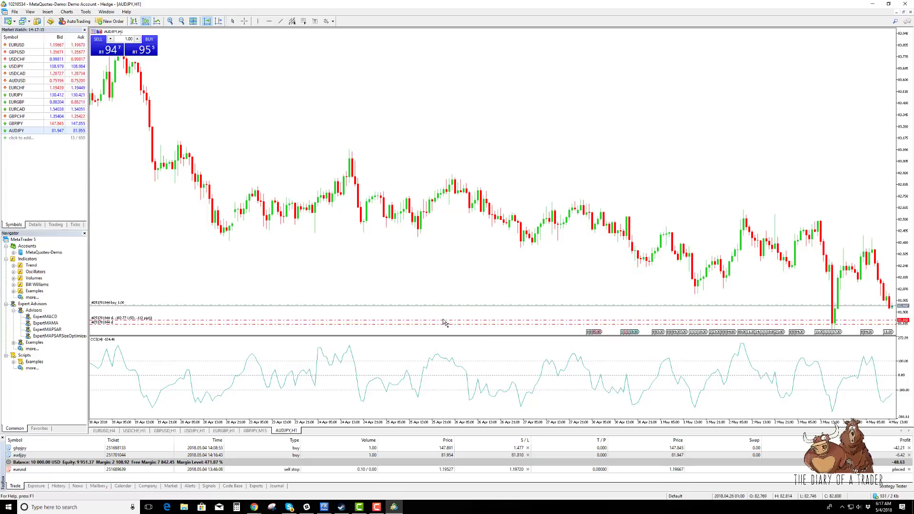
drag(444, 323, 445, 333)
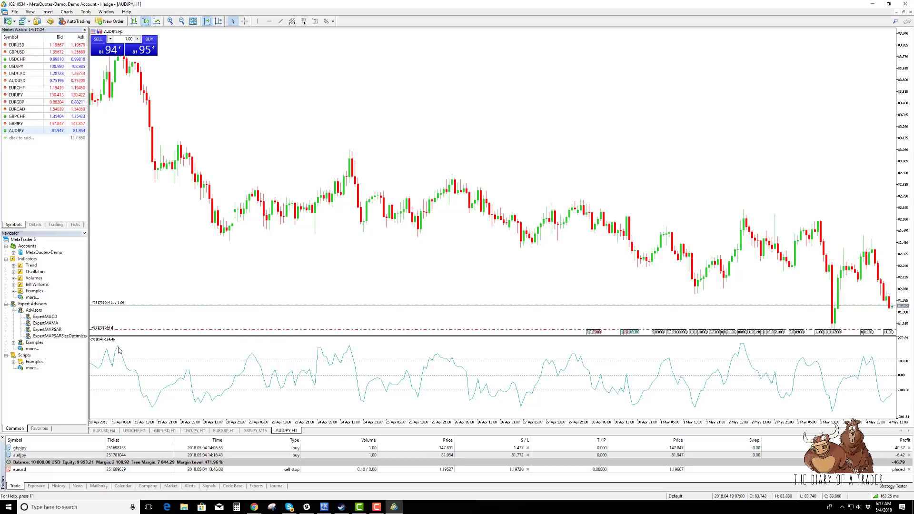
Step: Add the Volumes indicator with default settings to the AUDJPY chart
right_click(101, 343)
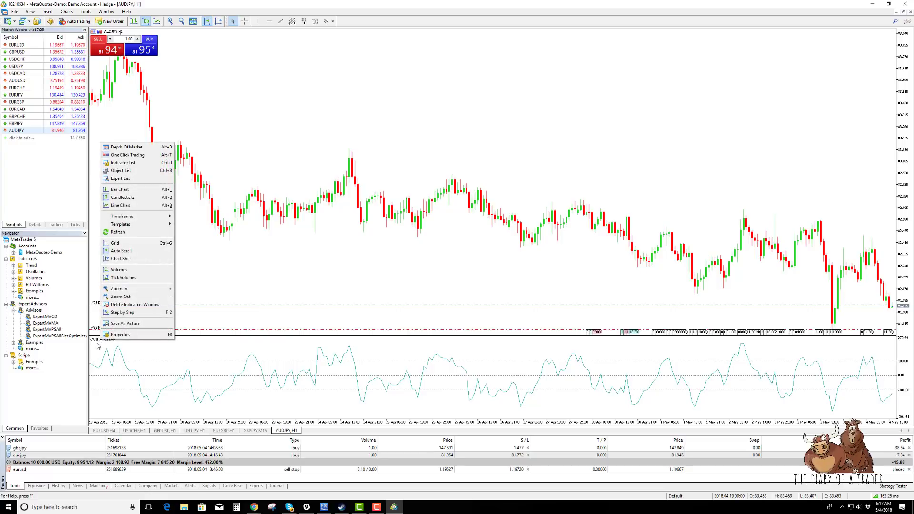
click(98, 346)
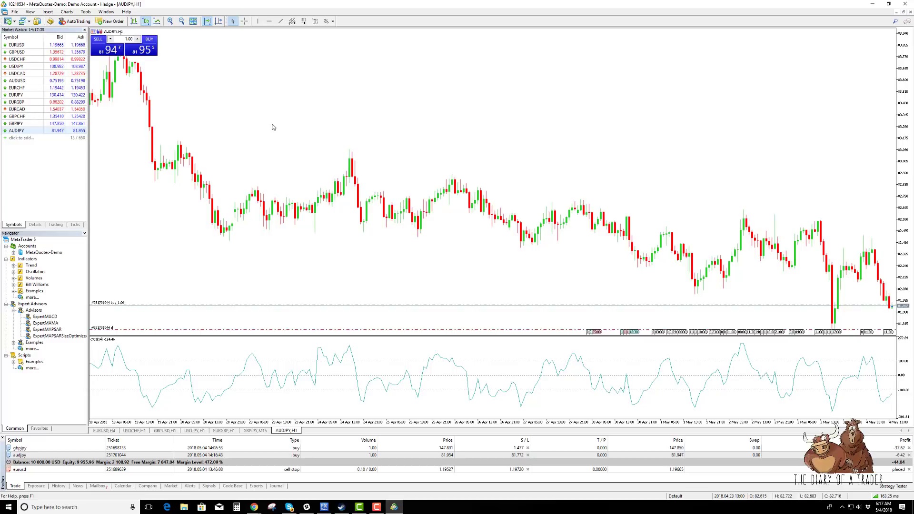
click(46, 12)
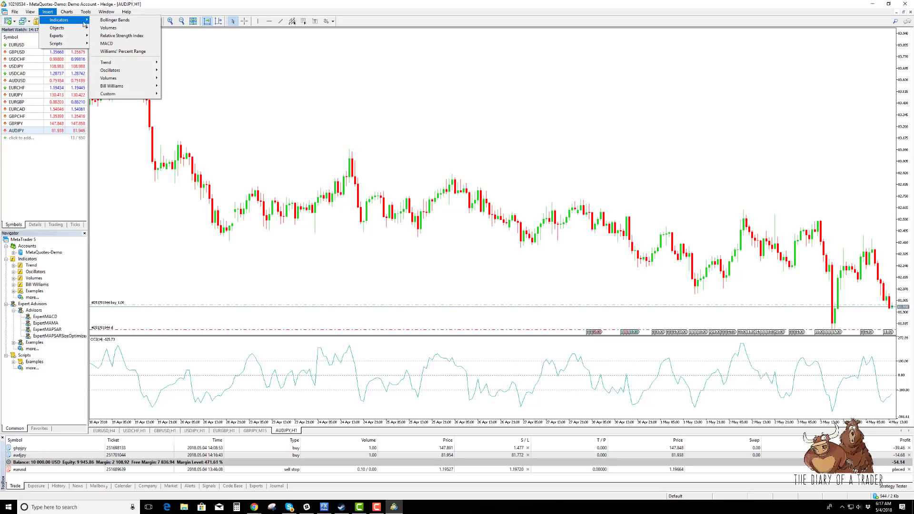
mouse_move(58, 19)
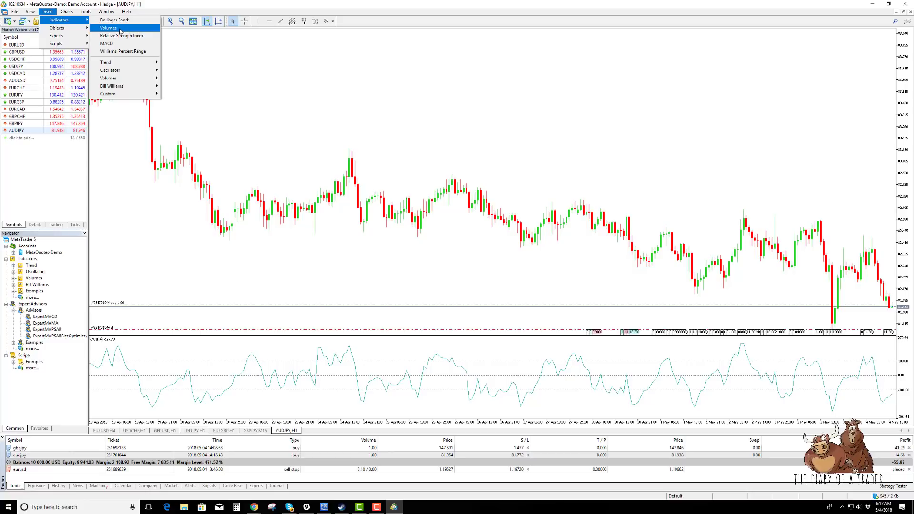
mouse_move(111, 78)
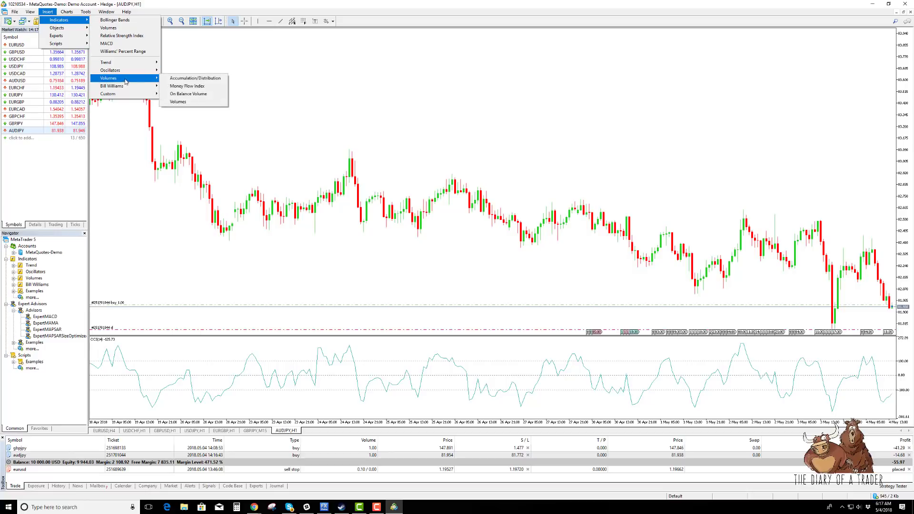
click(178, 101)
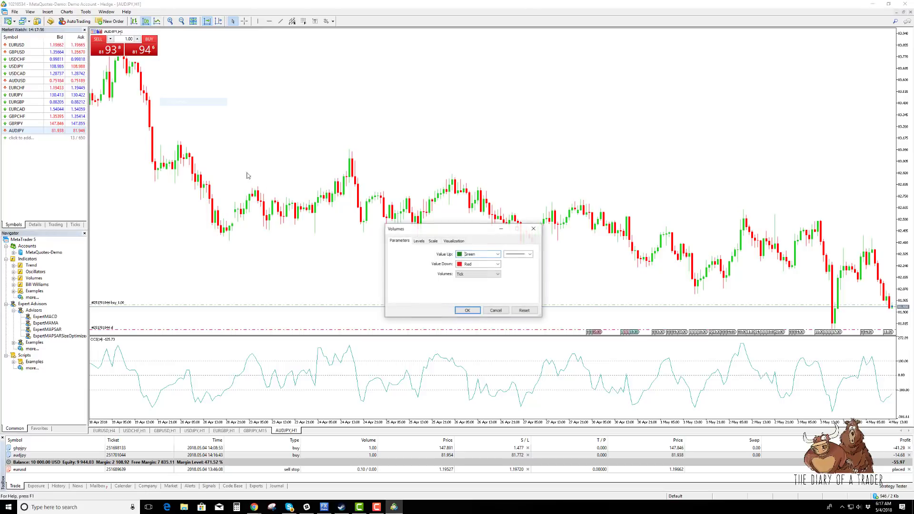
click(467, 311)
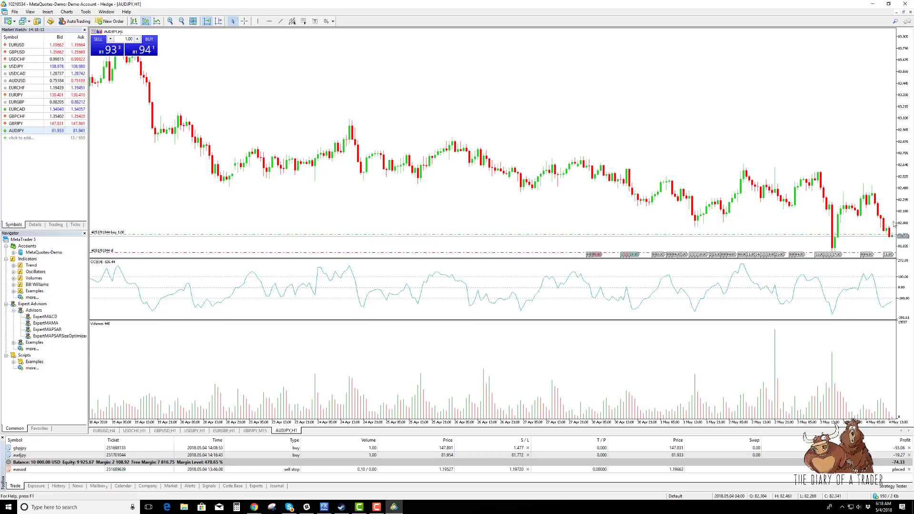
click(47, 12)
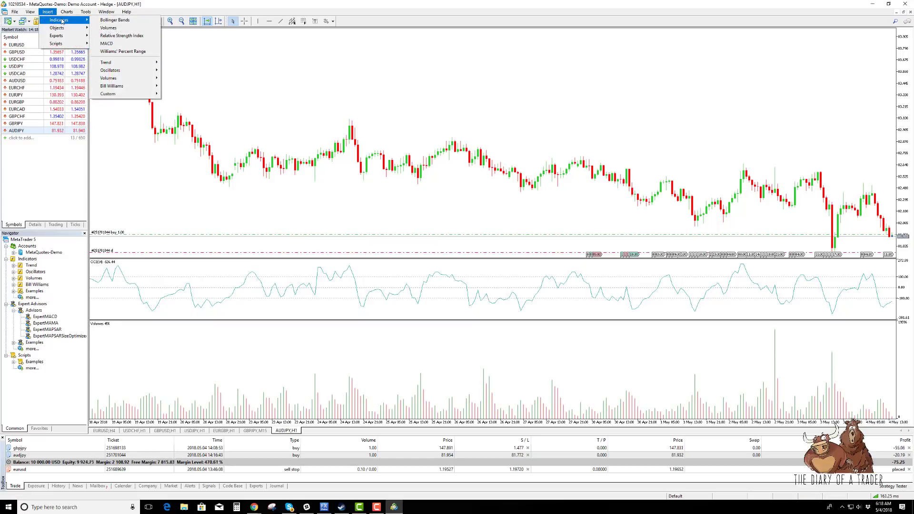
mouse_move(60, 20)
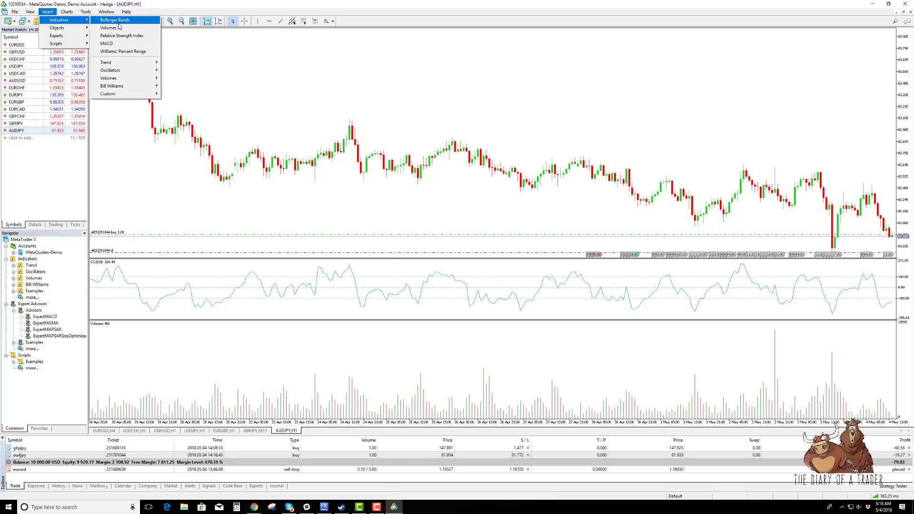
mouse_move(107, 61)
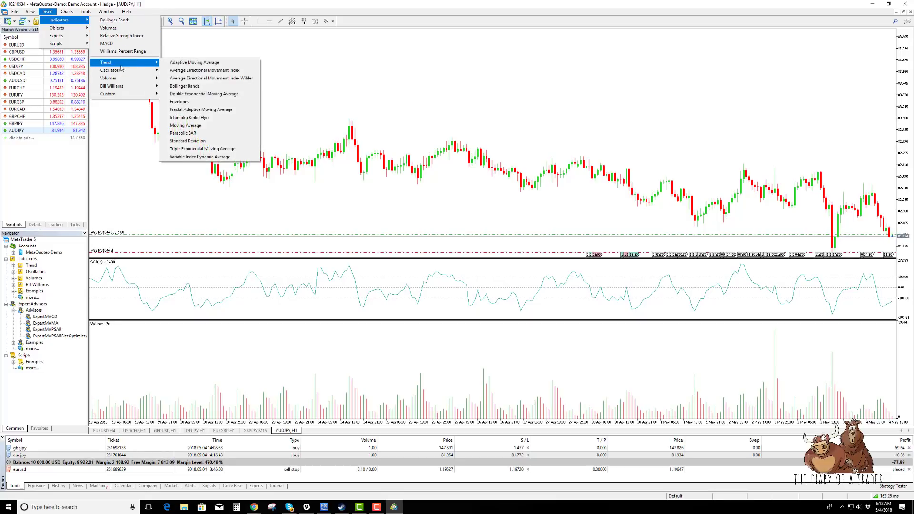
Step: Add Bollinger Bands with default parameters to the AUDJPY chart
click(185, 85)
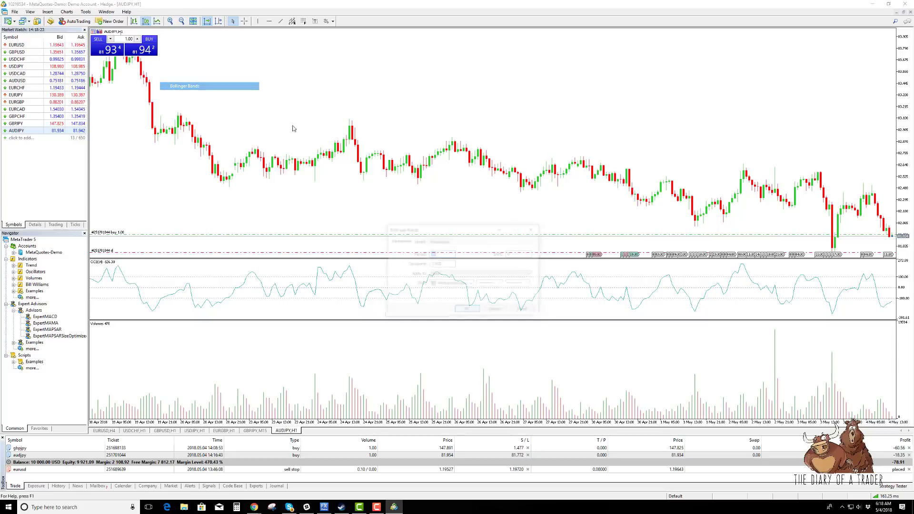
click(467, 310)
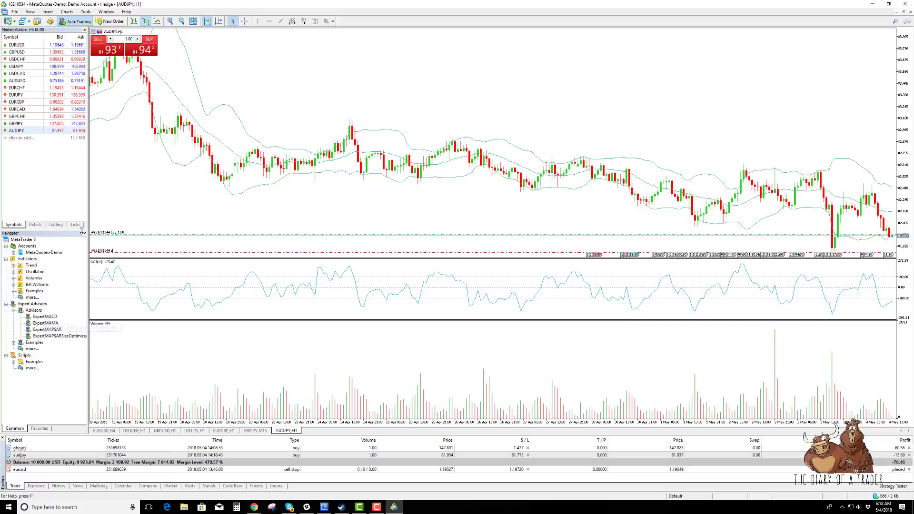
Step: Attach ExpertMACD to the AUDJPY chart with 'Allow modification of Signals settings' ticked
click(44, 317)
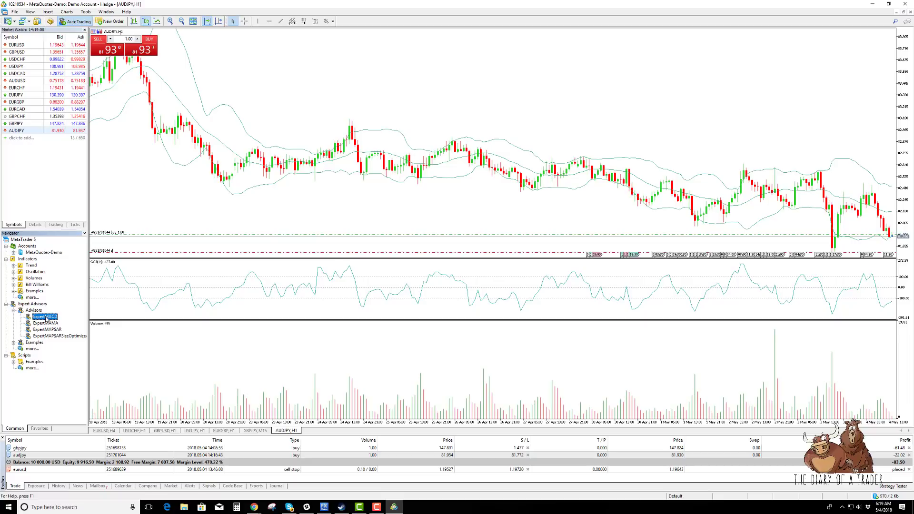
drag(44, 317, 436, 266)
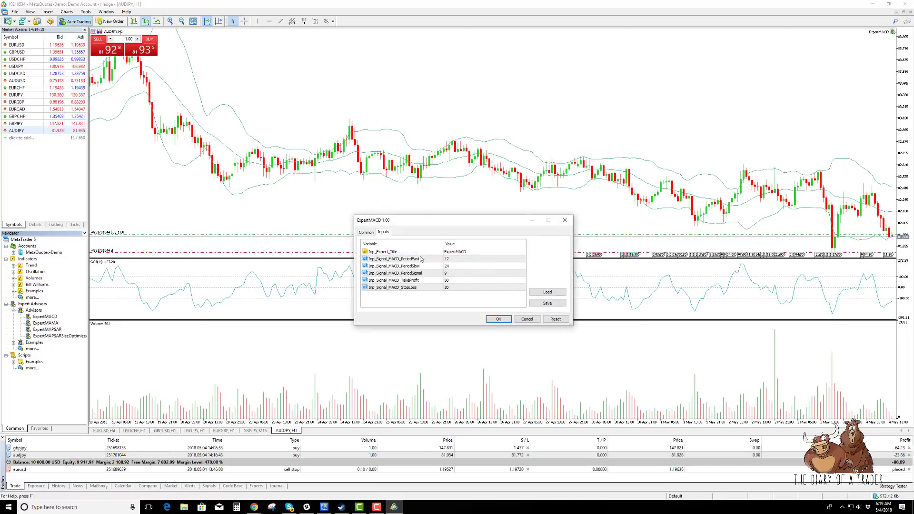
click(366, 232)
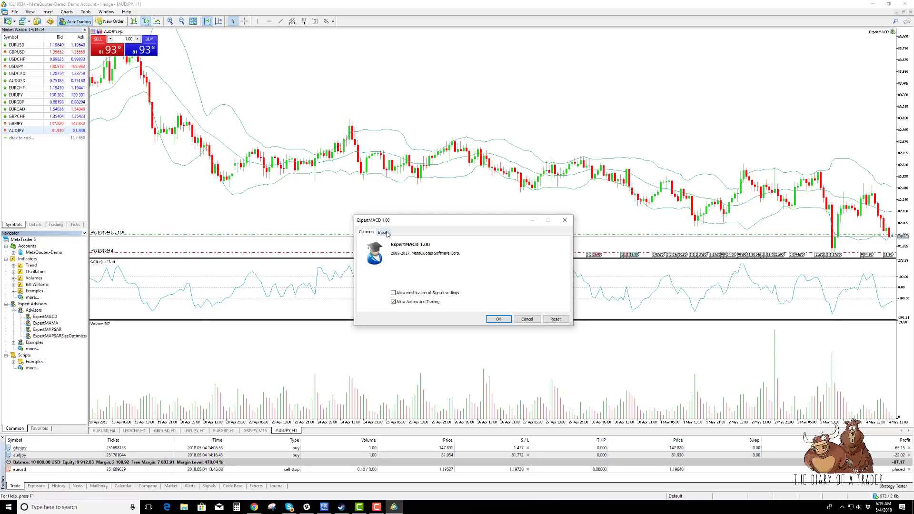
click(393, 293)
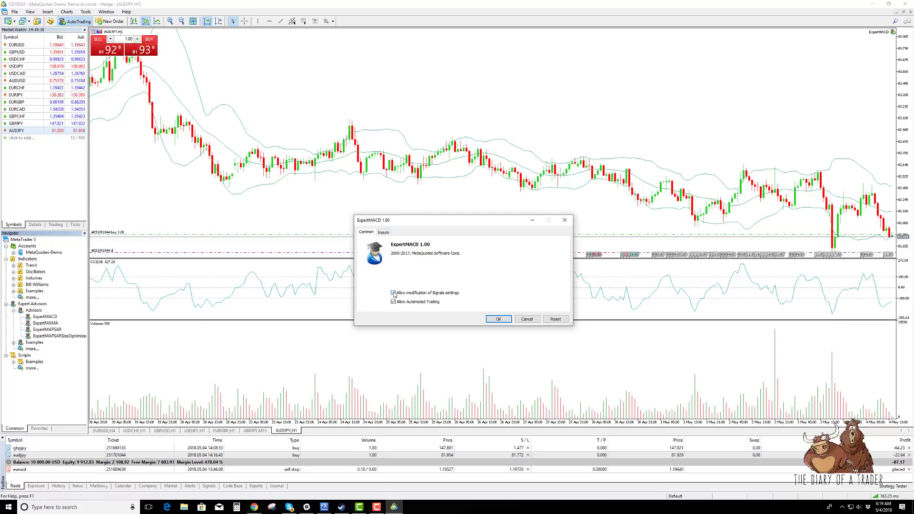
click(383, 232)
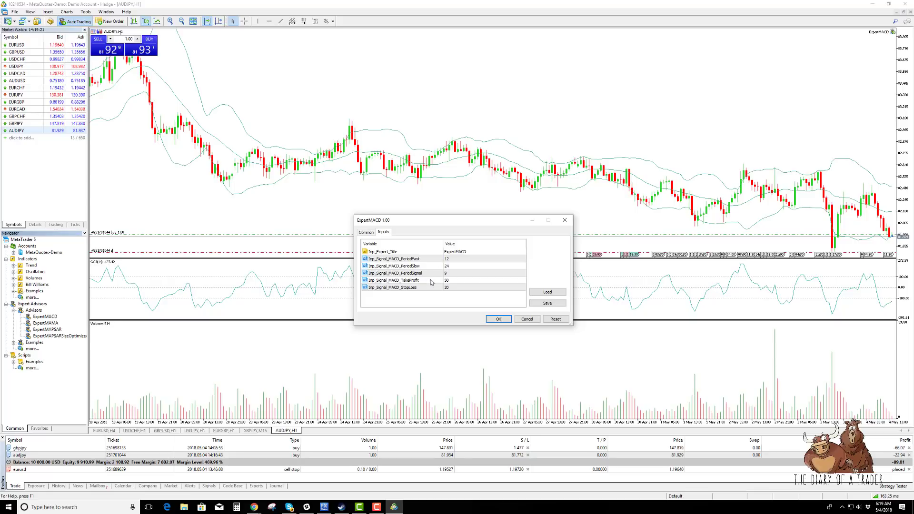
click(496, 320)
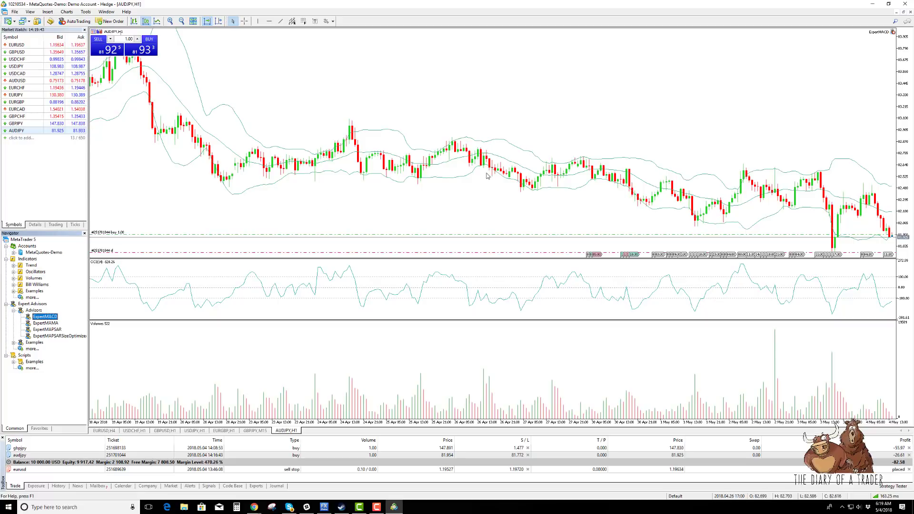
Step: Load the newtemplate.tpl template onto the GBPJPY M15 chart
click(255, 431)
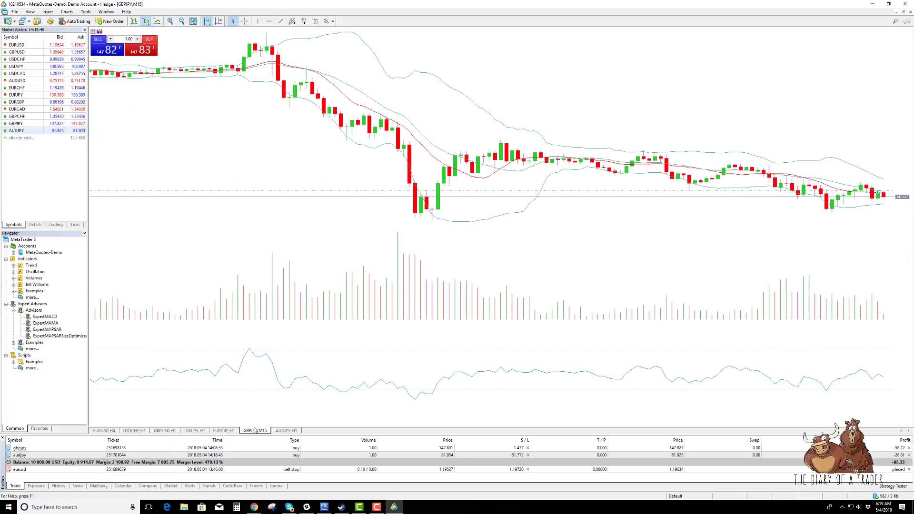
right_click(228, 159)
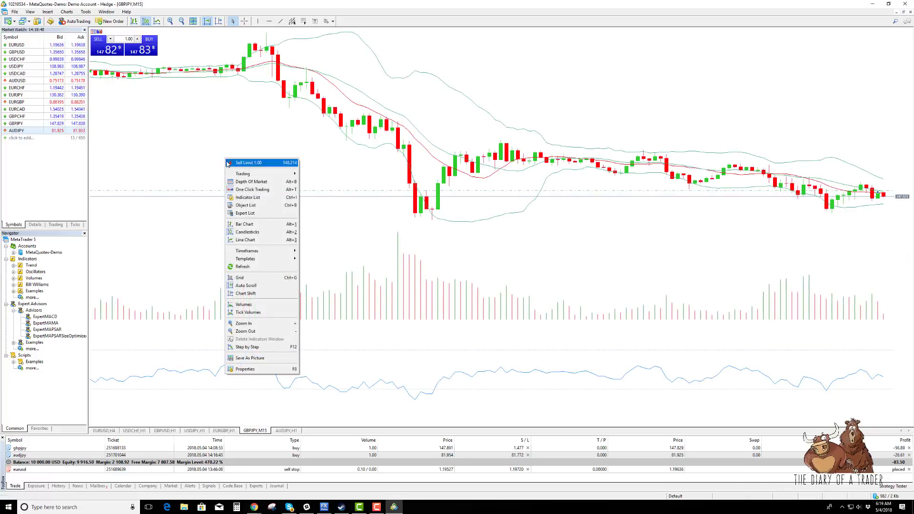
mouse_move(258, 259)
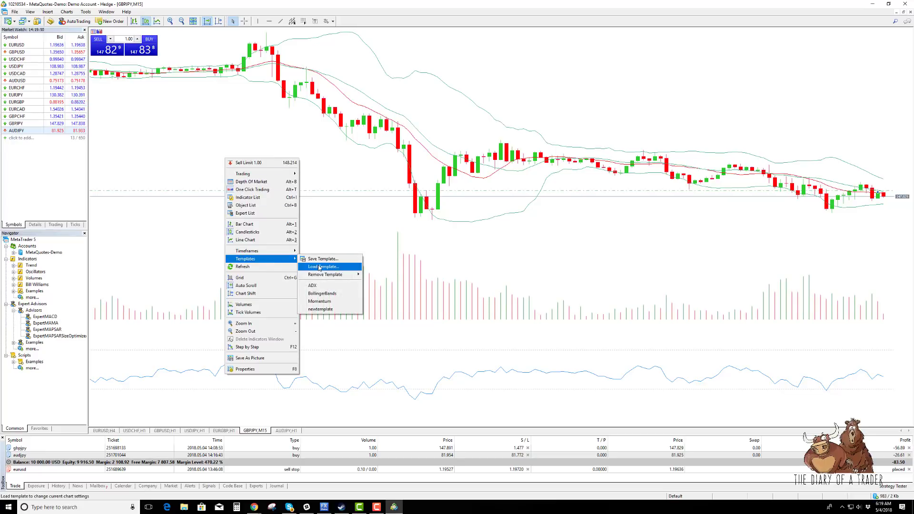
click(320, 267)
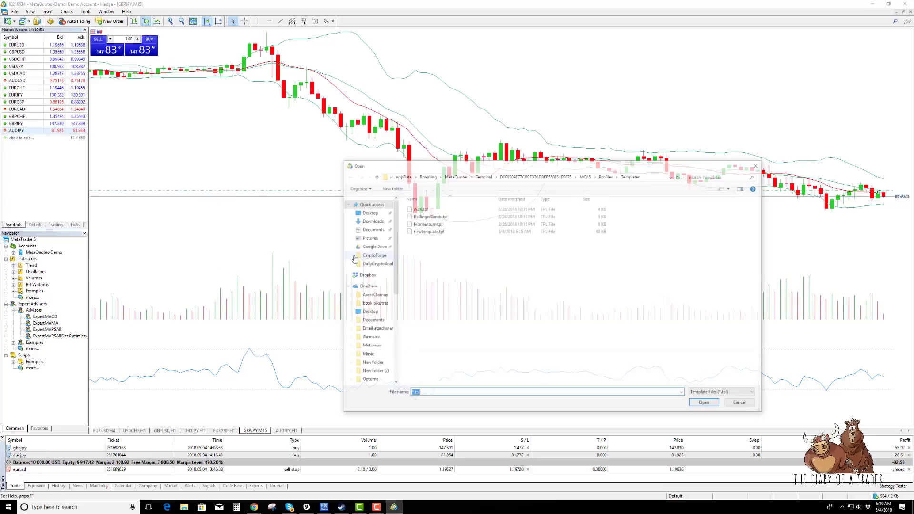
double_click(429, 232)
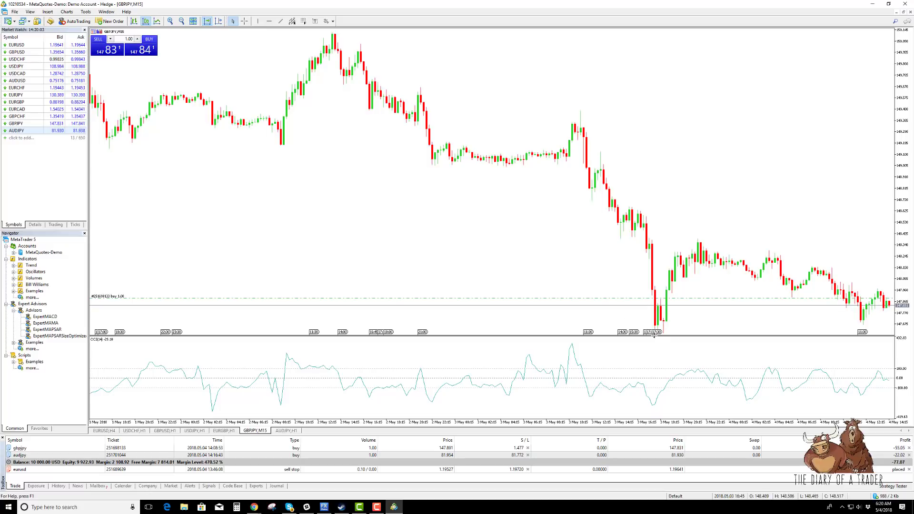
Step: Insert a Fibonacci Retracement spanning the GBPJPY M15 drop from the high to the low
click(48, 12)
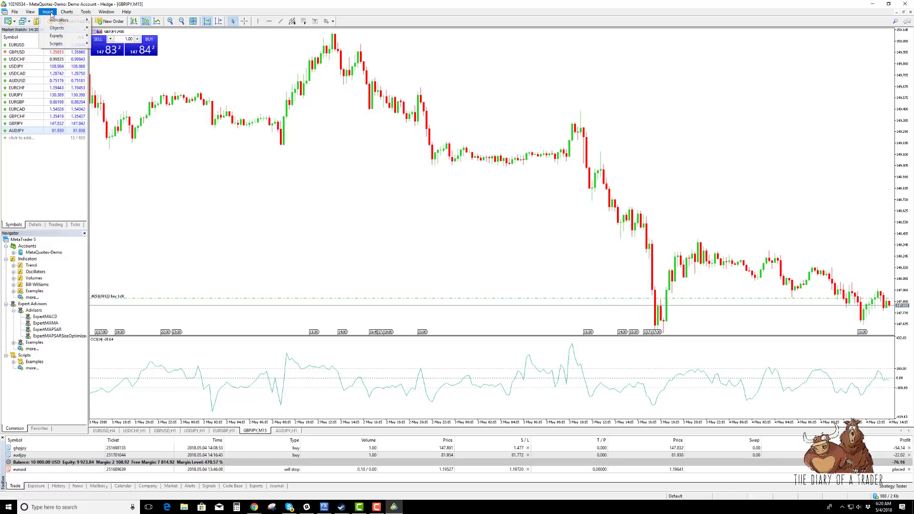
mouse_move(57, 28)
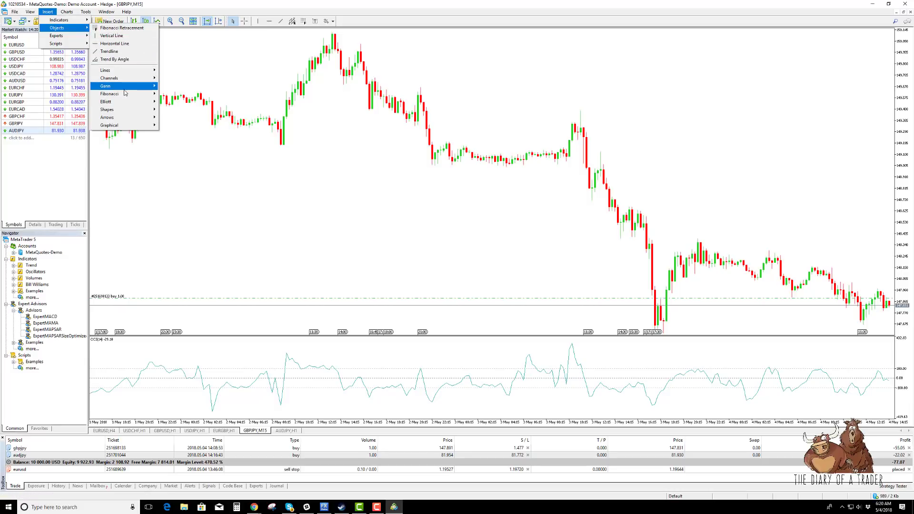
mouse_move(114, 94)
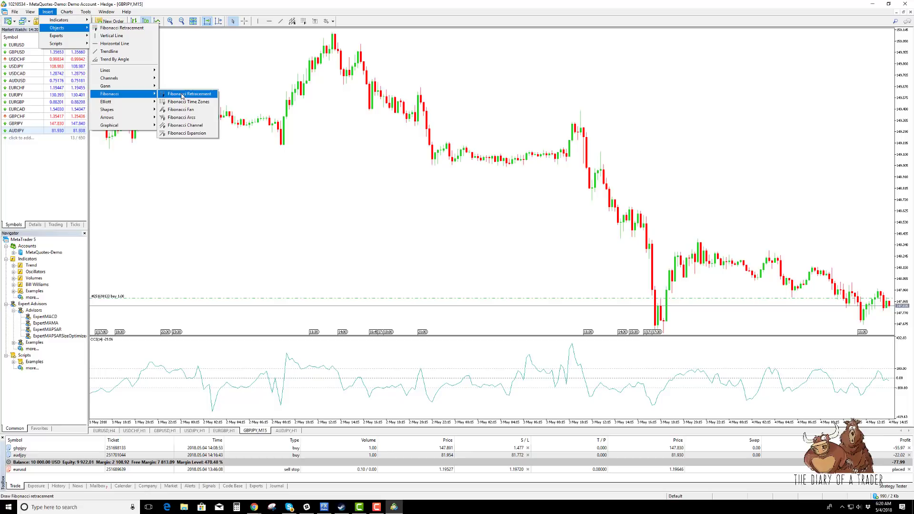
click(181, 94)
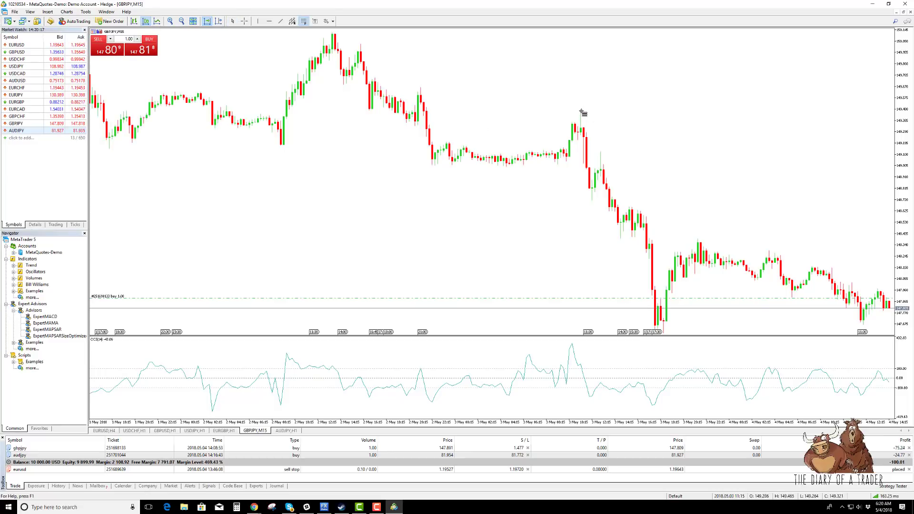
mouse_move(582, 112)
mouse_down()
mouse_move(615, 214)
mouse_move(690, 332)
mouse_up()
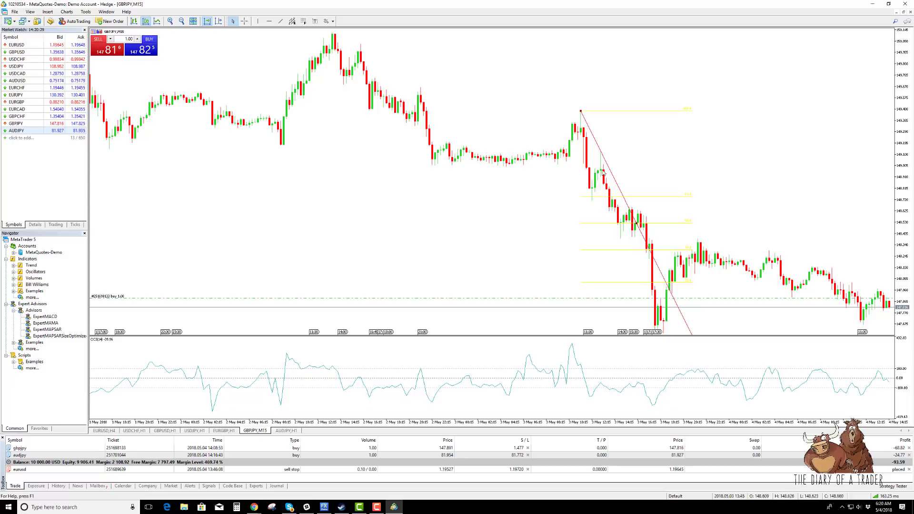
Step: Set the GBPJPY Fibonacci retracement's level line colour to black
right_click(583, 114)
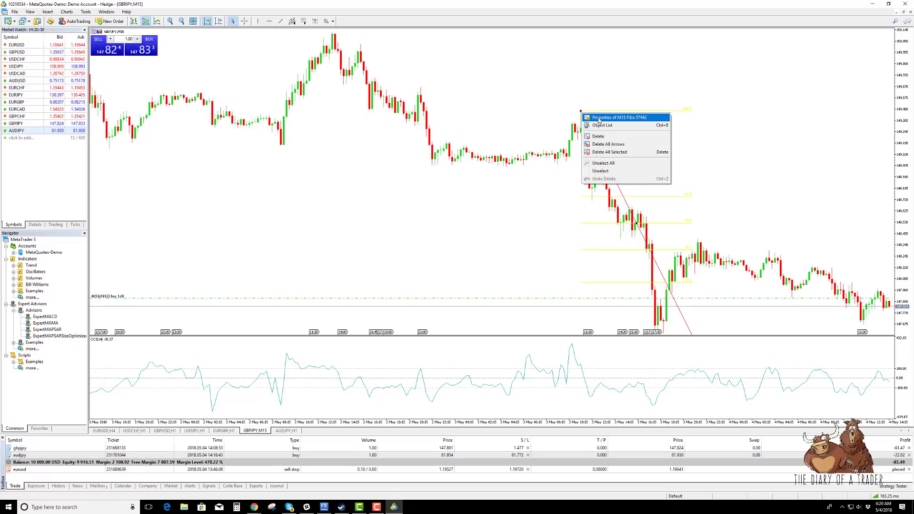
click(601, 118)
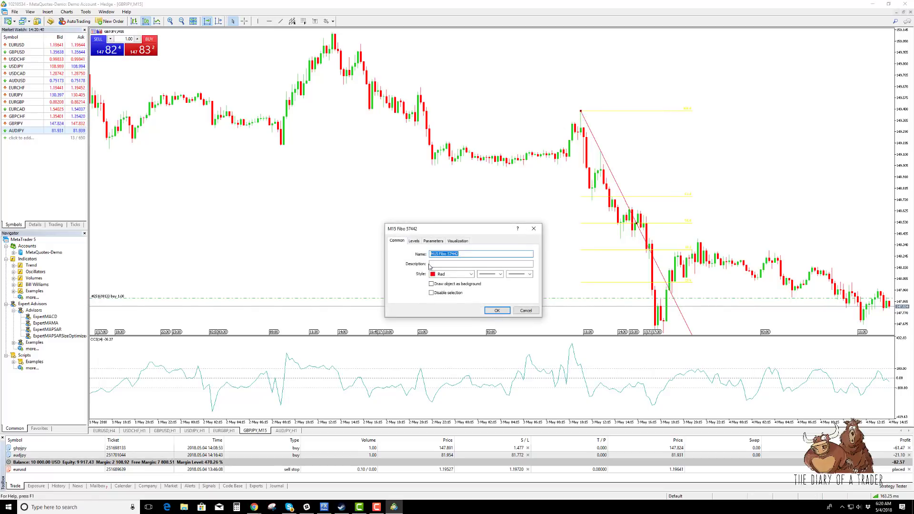
click(416, 242)
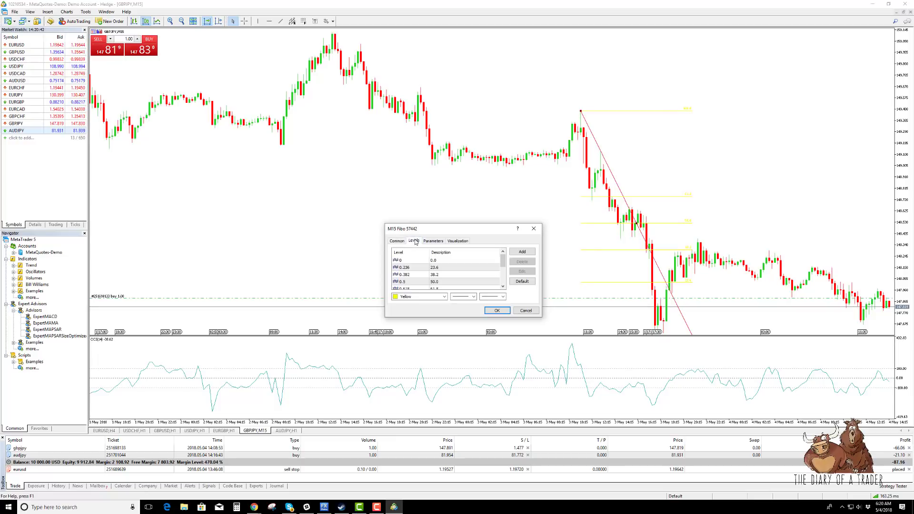
click(438, 296)
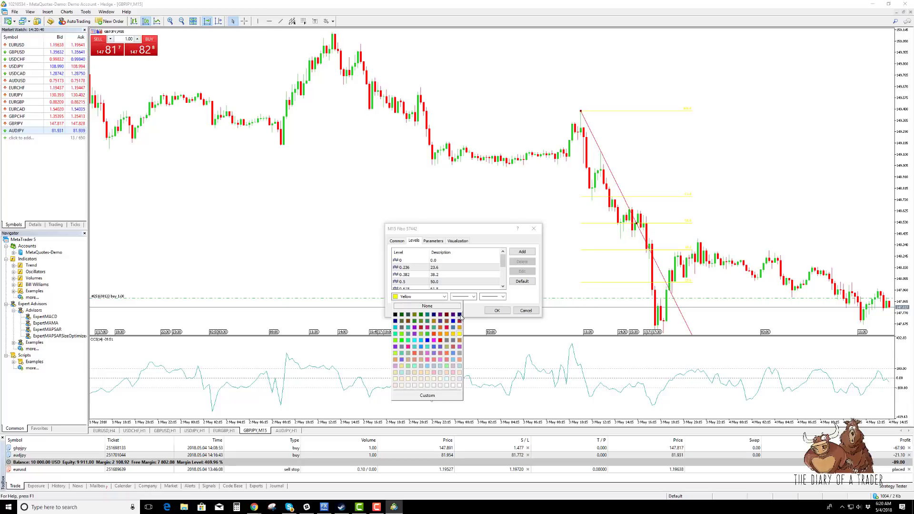
click(448, 318)
click(443, 299)
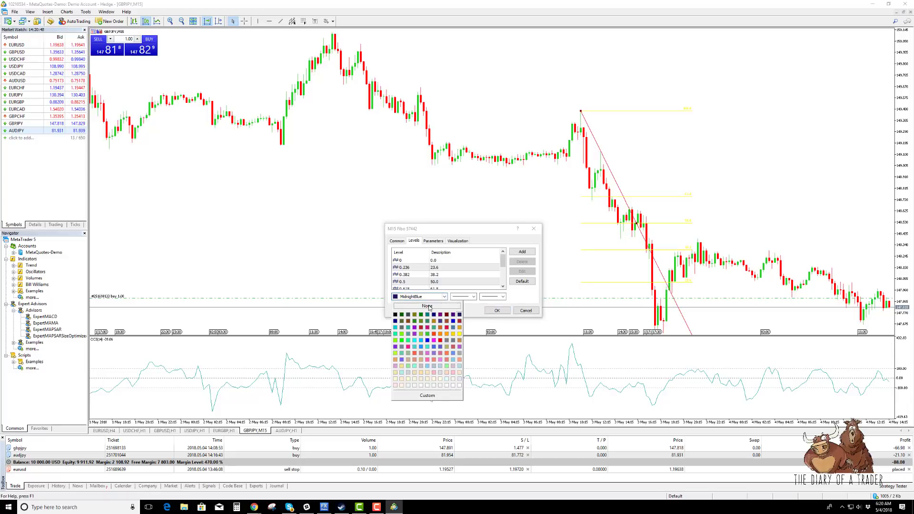
click(397, 315)
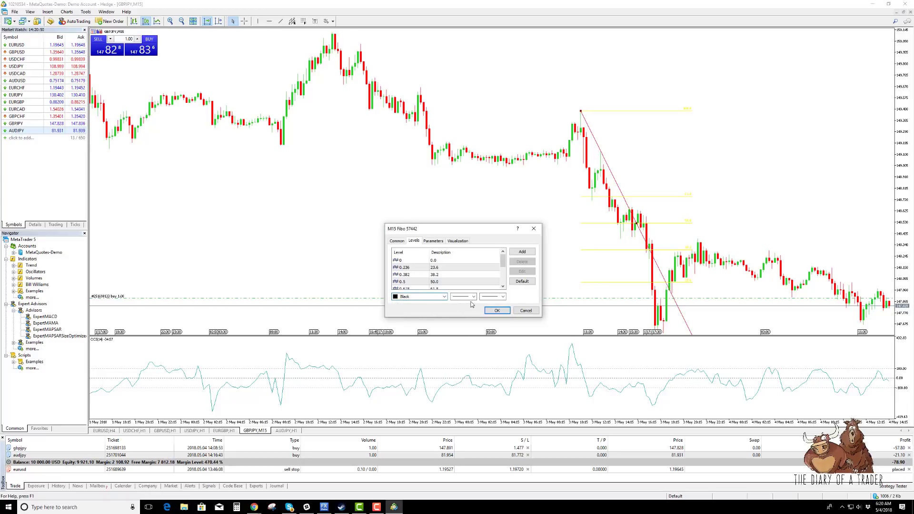
click(497, 310)
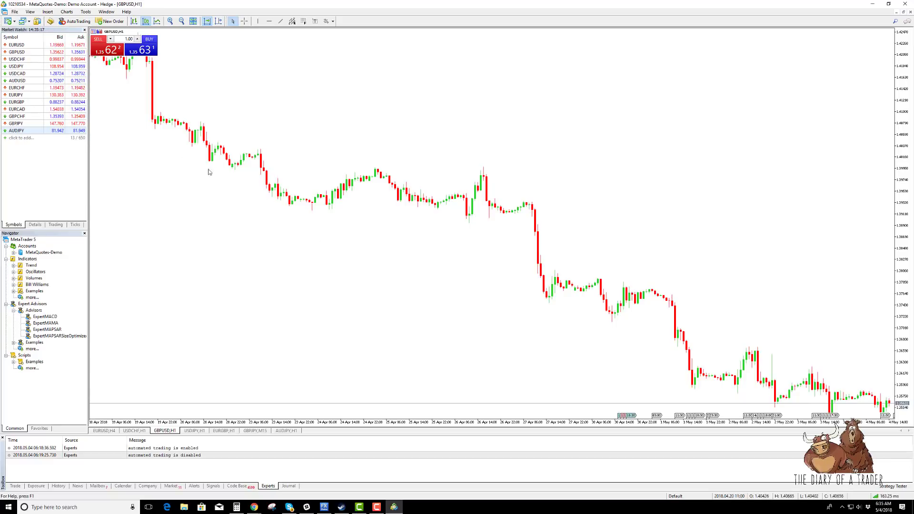
Step: Add Ichimoku Kinko Hyo (9,26,52) with default parameters to the GBPUSD H1 chart
click(49, 12)
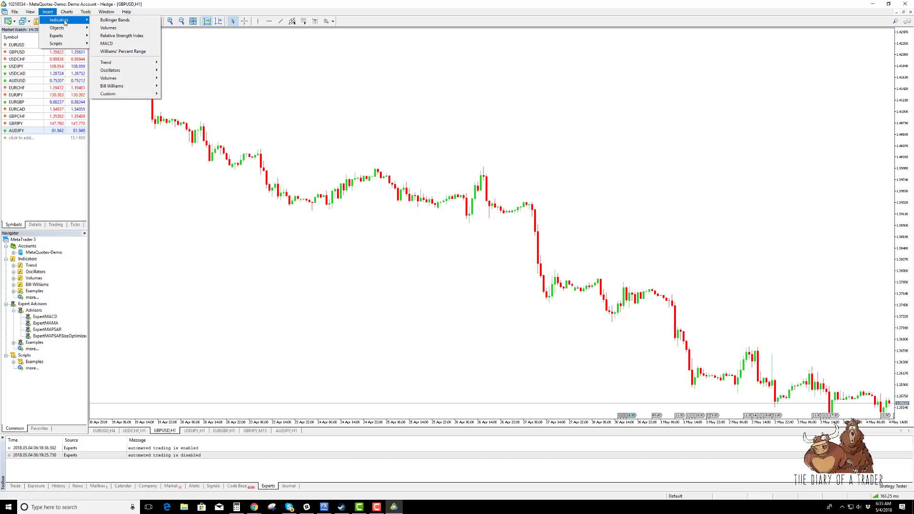
mouse_move(124, 62)
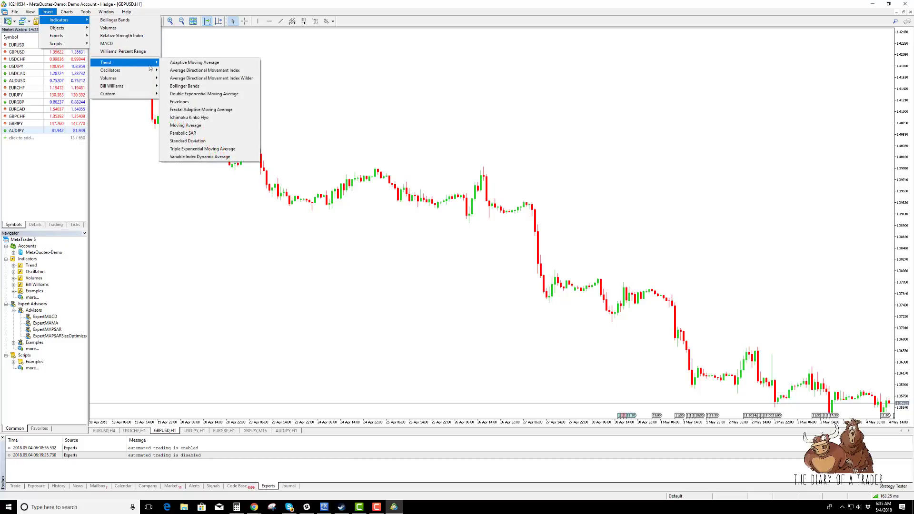
click(202, 117)
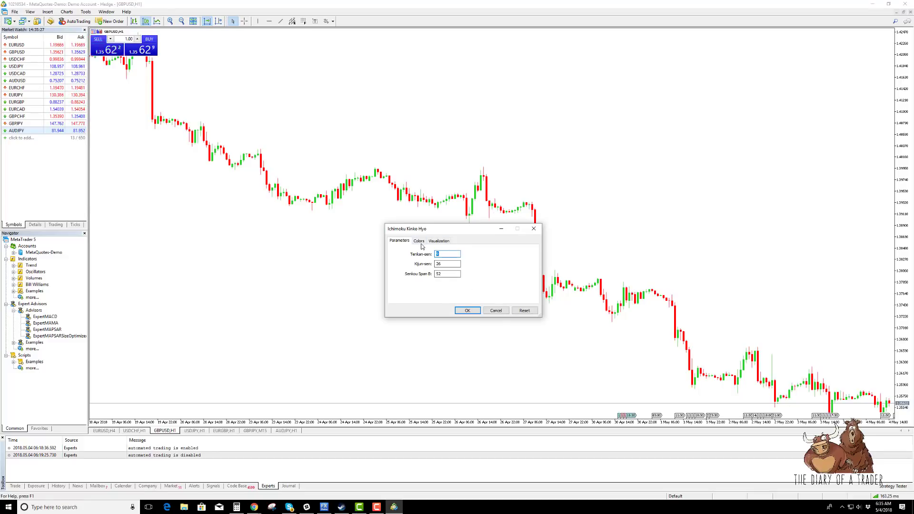
click(463, 311)
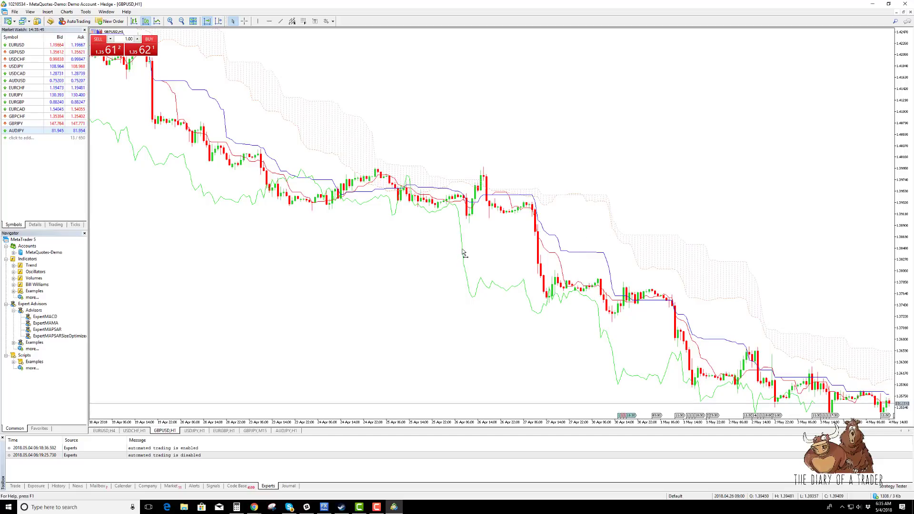
right_click(463, 253)
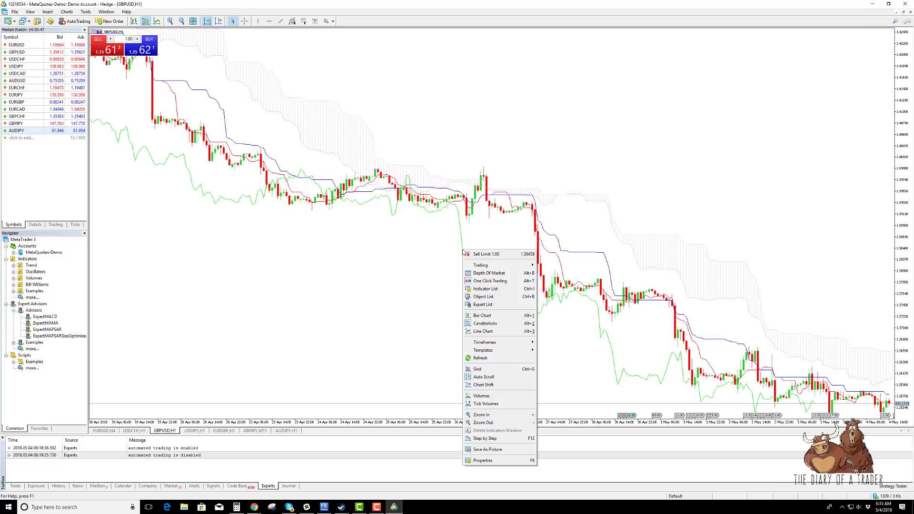
click(483, 460)
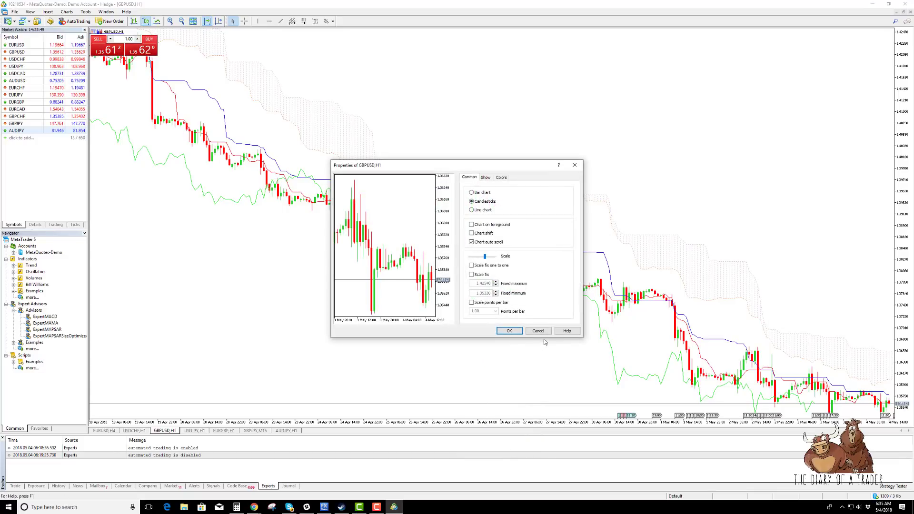
click(539, 330)
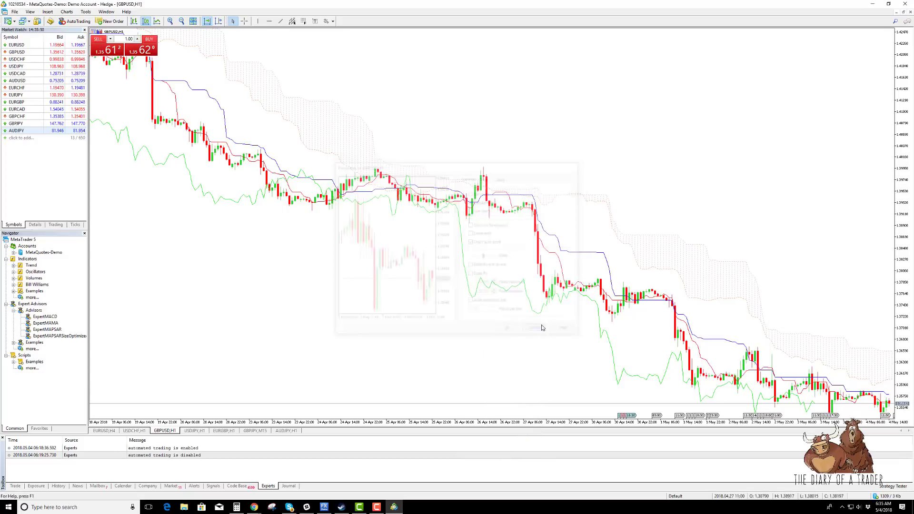
right_click(641, 248)
click(403, 283)
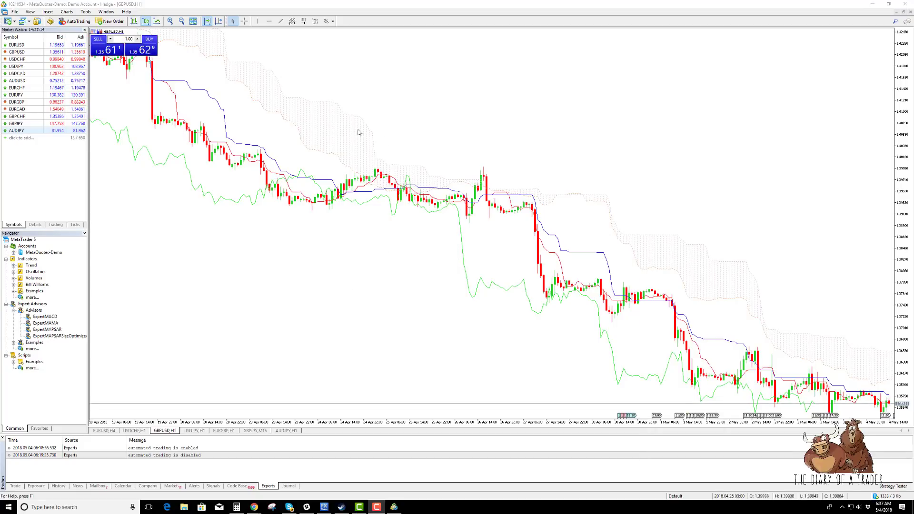
Step: Make the Ichimoku Tenkan-sen line lime green and thicker
double_click(225, 117)
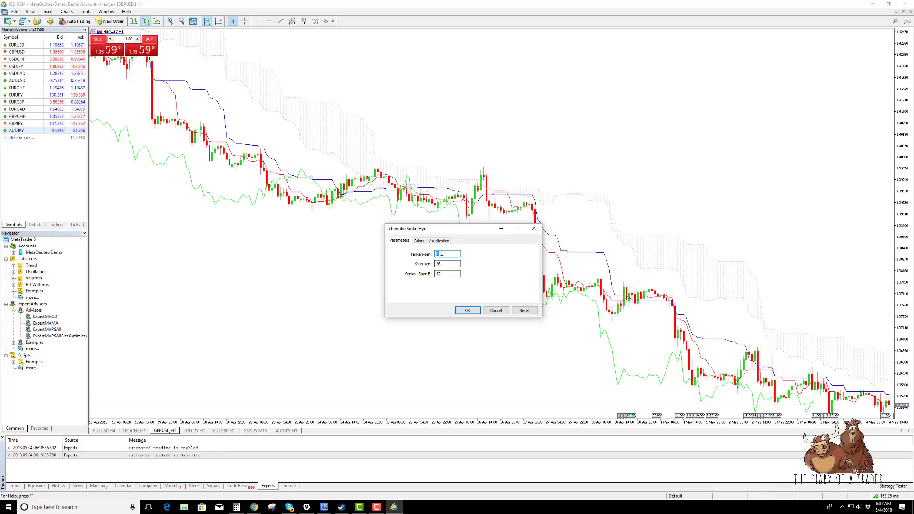
click(419, 241)
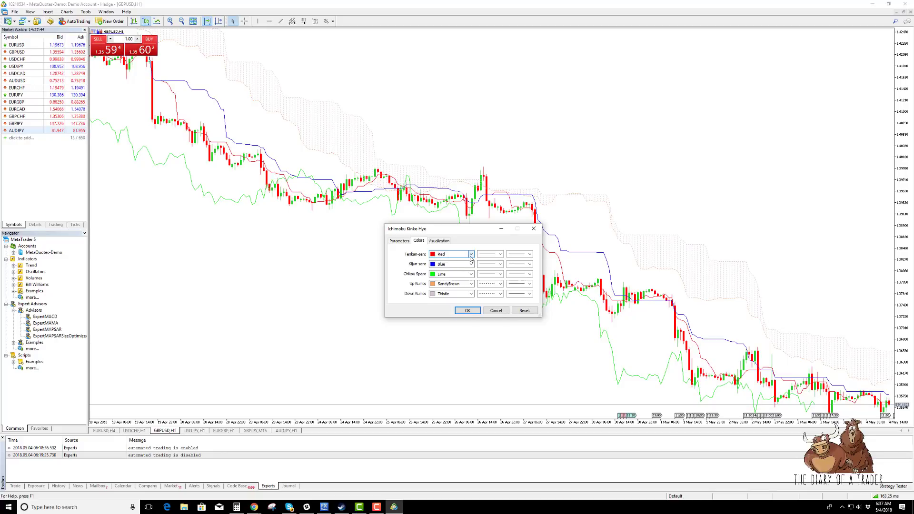
click(471, 256)
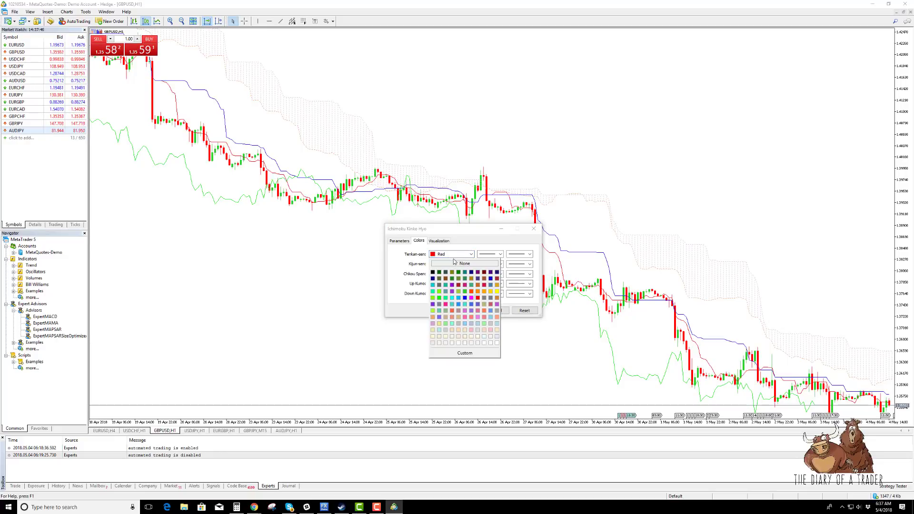
click(471, 299)
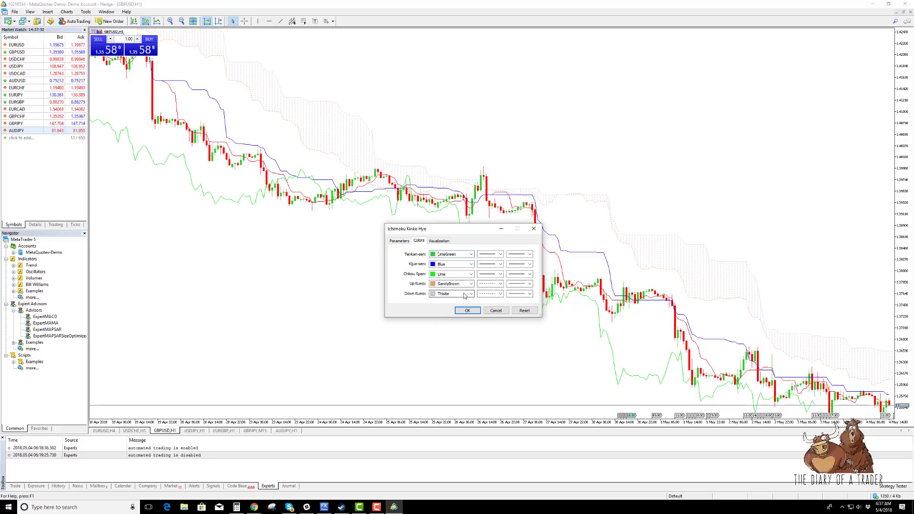
click(501, 256)
click(493, 259)
click(531, 256)
click(518, 263)
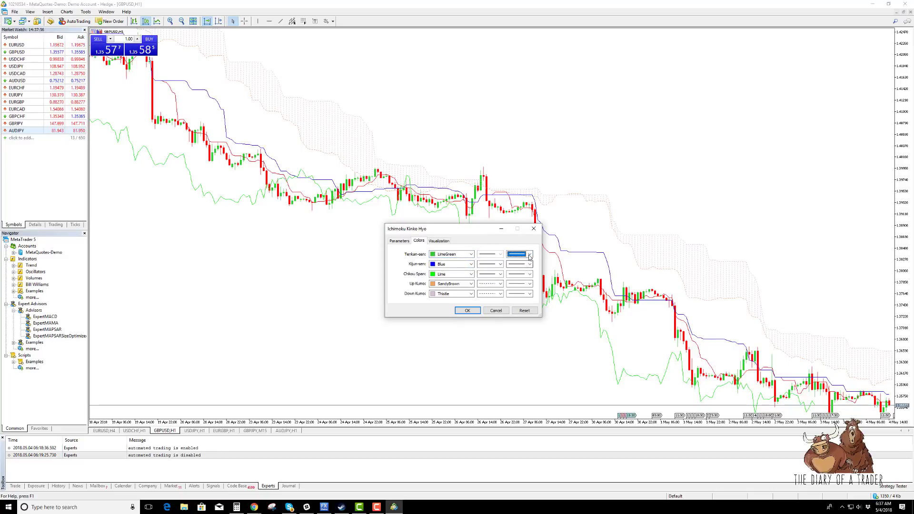
click(529, 265)
click(530, 264)
click(519, 267)
Step: Make the Kijun-sen line red and thicker
click(472, 265)
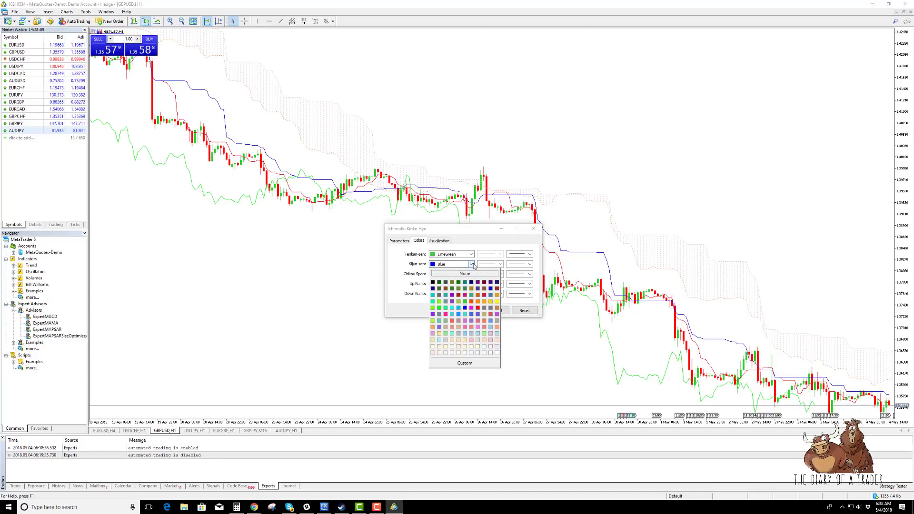
click(480, 318)
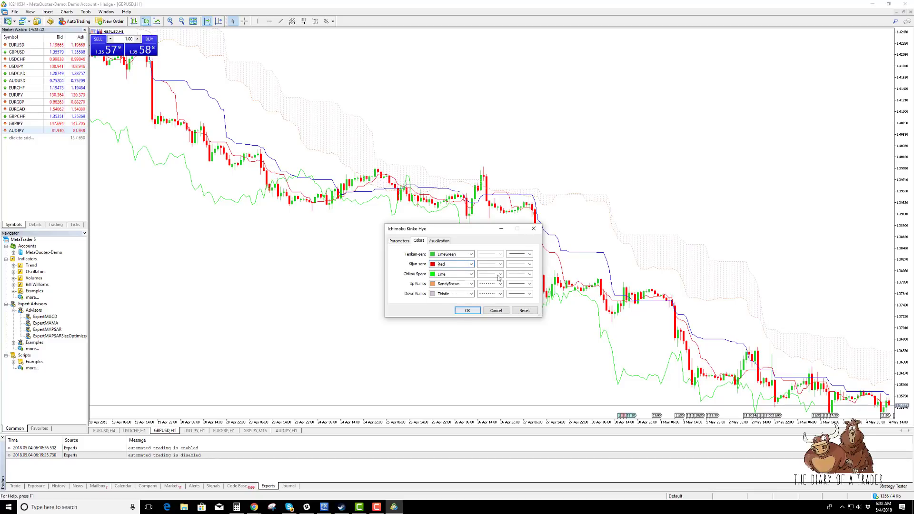
click(520, 264)
click(517, 281)
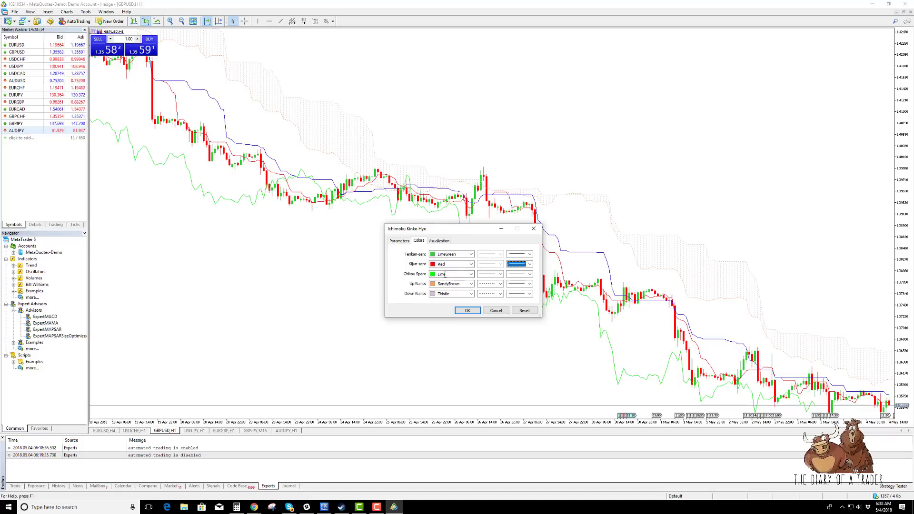
Step: Make the Chikou Span line black and thicker, and apply the new styles
click(471, 284)
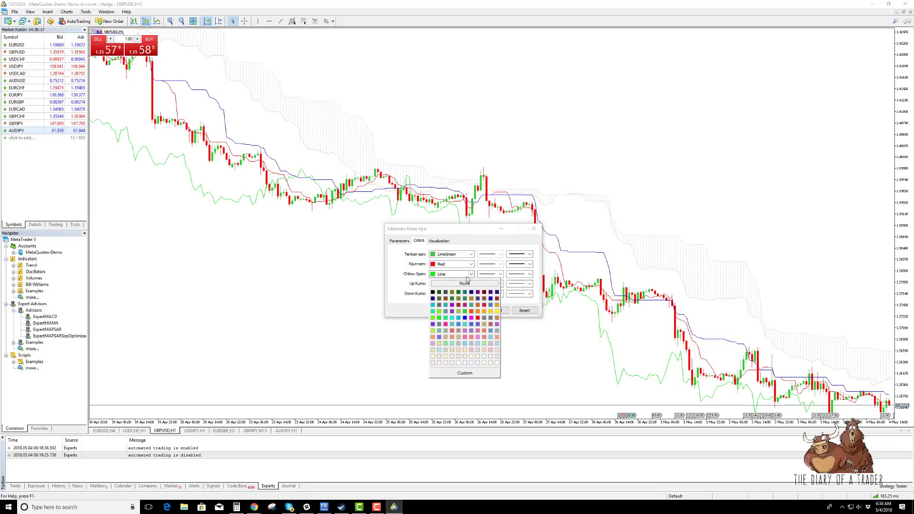
click(433, 293)
click(530, 274)
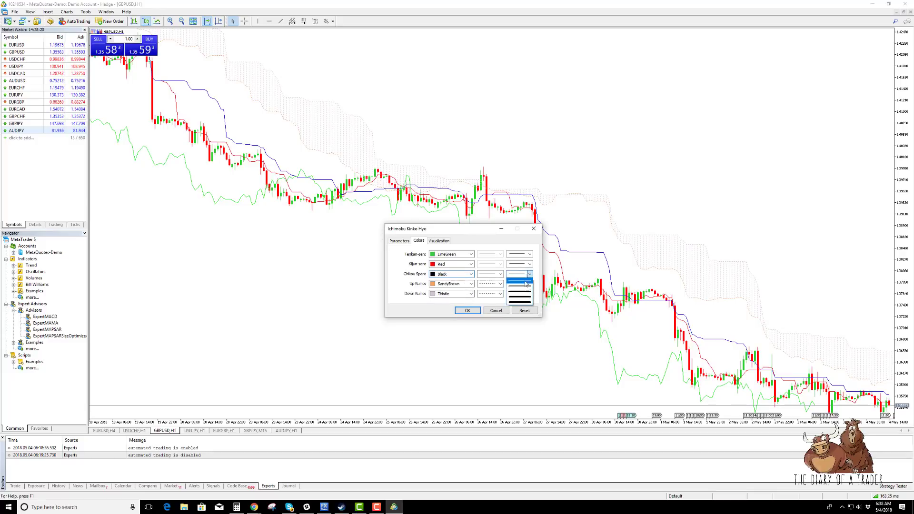
click(519, 289)
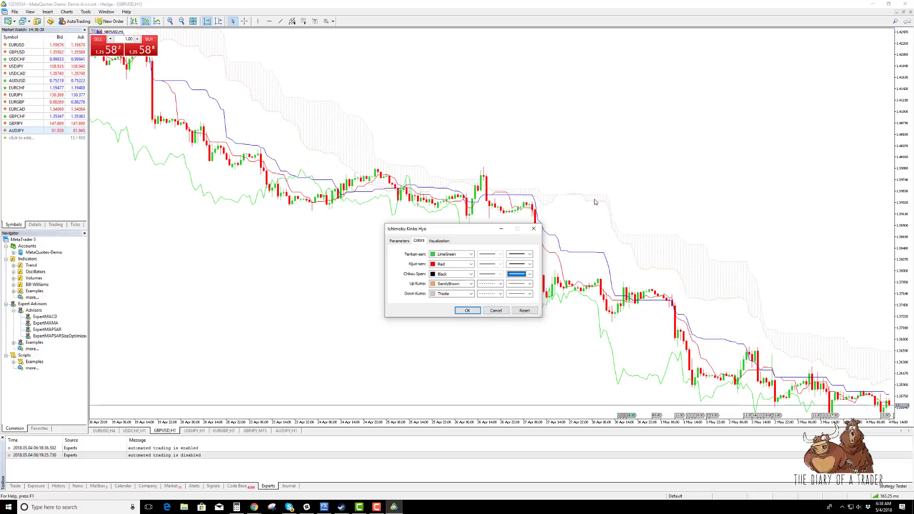
click(467, 311)
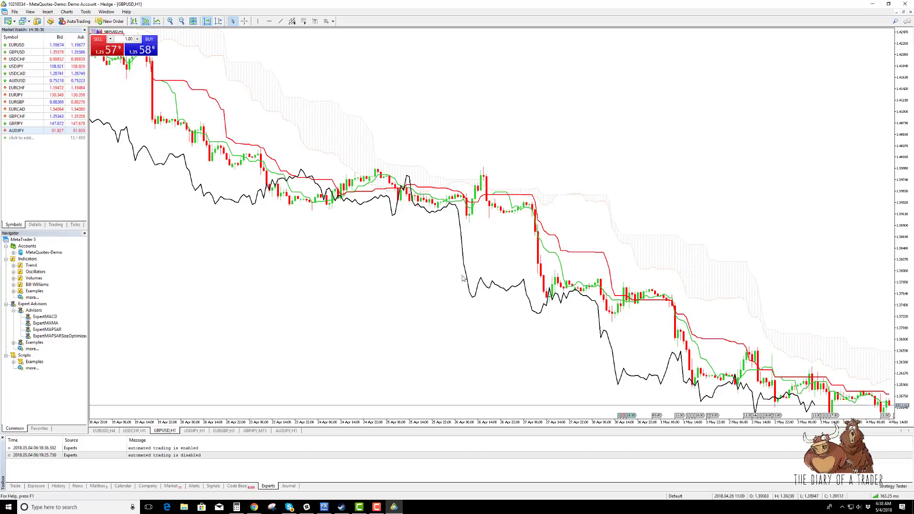
Step: Zoom the GBPUSD H1 chart in by two steps
key(plus)
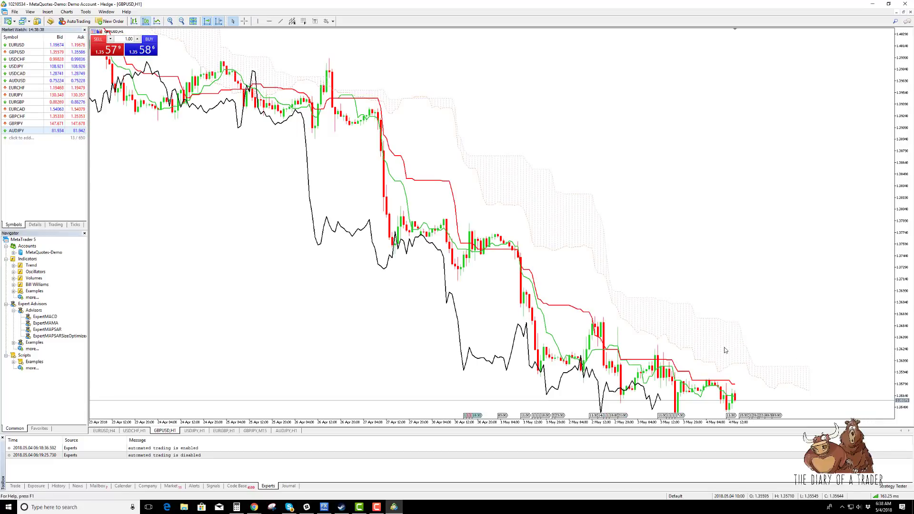
click(170, 21)
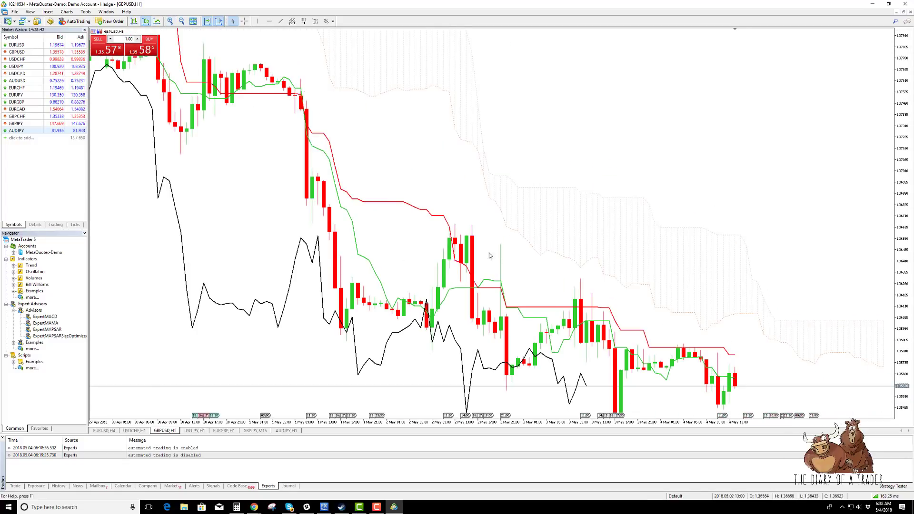